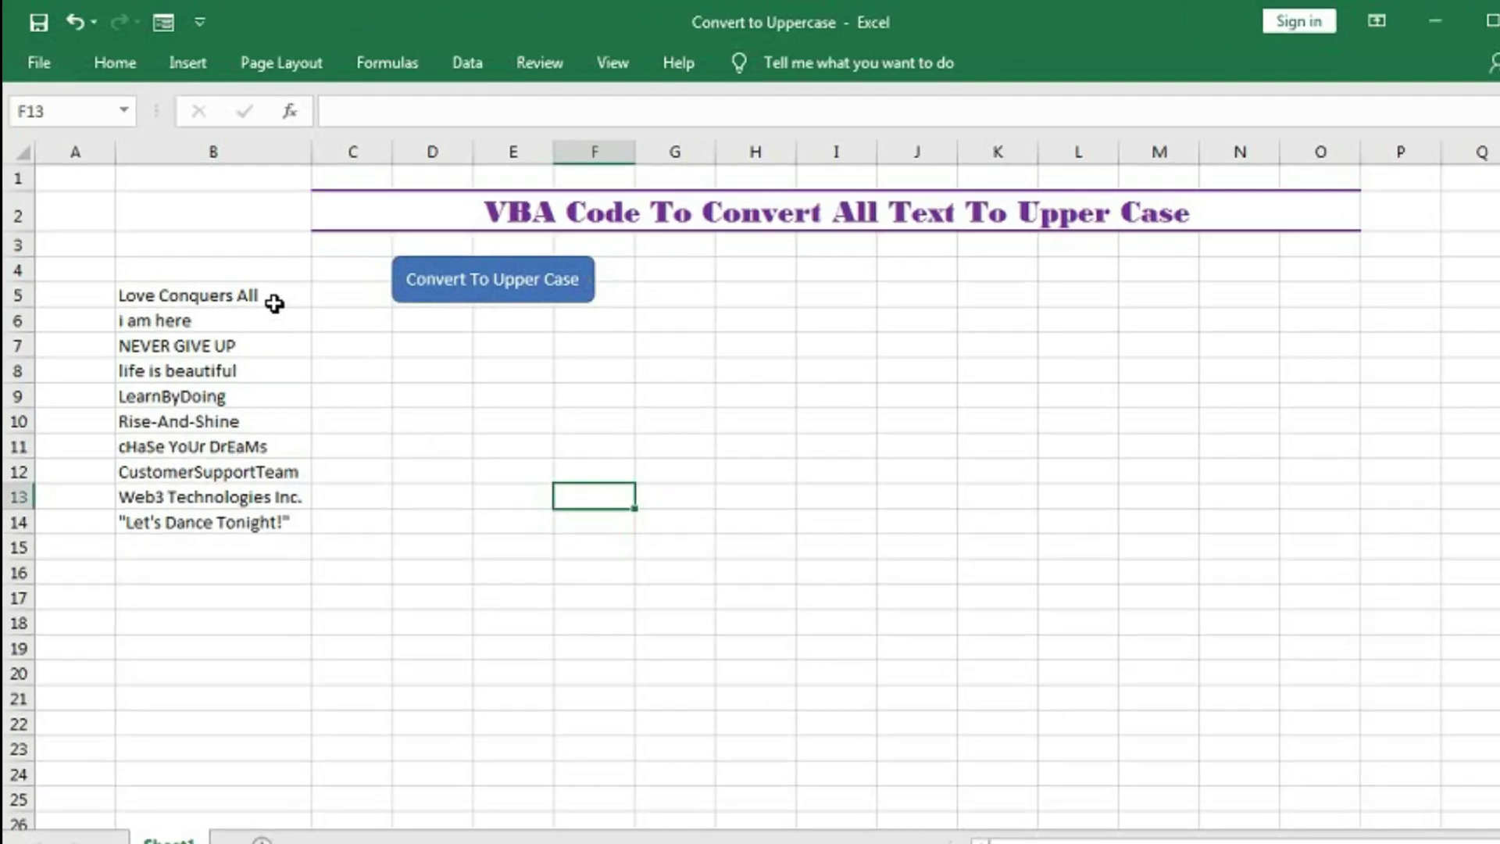
# Step: Select the phrases in B5:B9 and run the Convert To Upper Case button on them
pyautogui.moveTo(269, 282); pyautogui.dragTo(270, 305)
pyautogui.moveTo(408, 523); pyautogui.dragTo(395, 607)
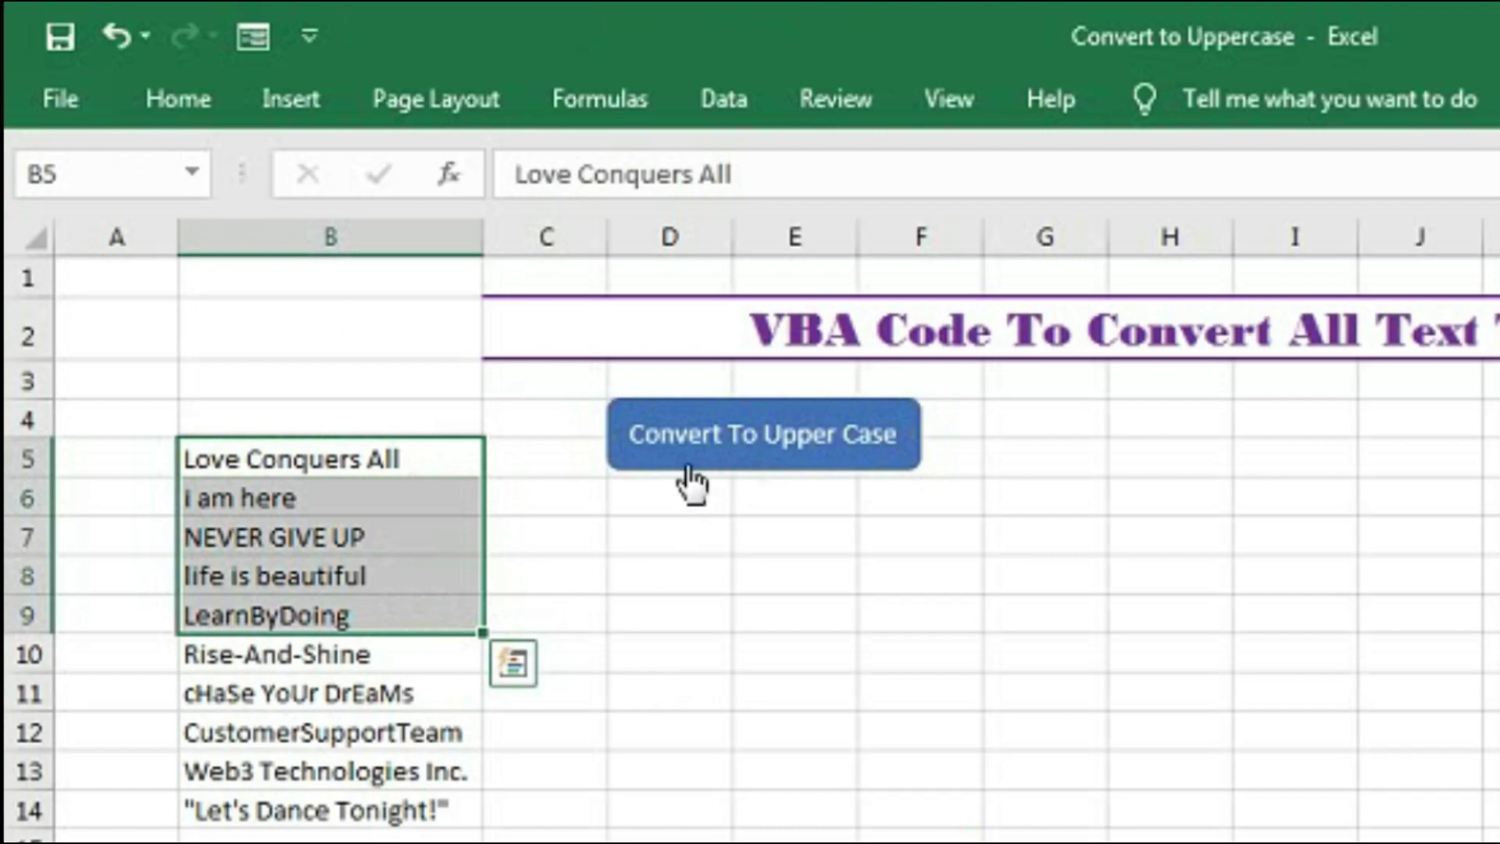
pyautogui.click(773, 457)
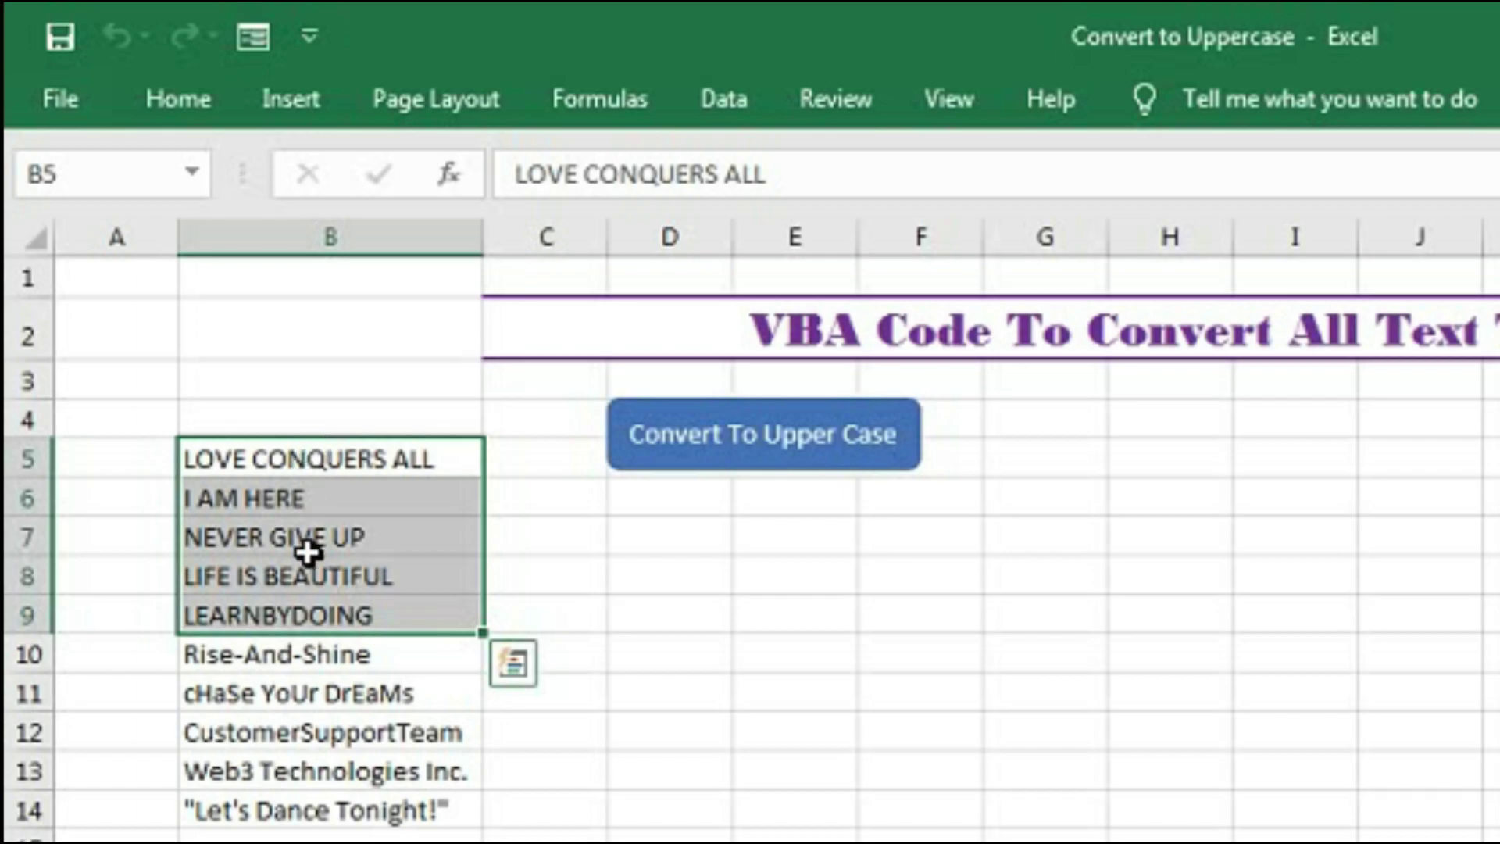
pyautogui.click(522, 580)
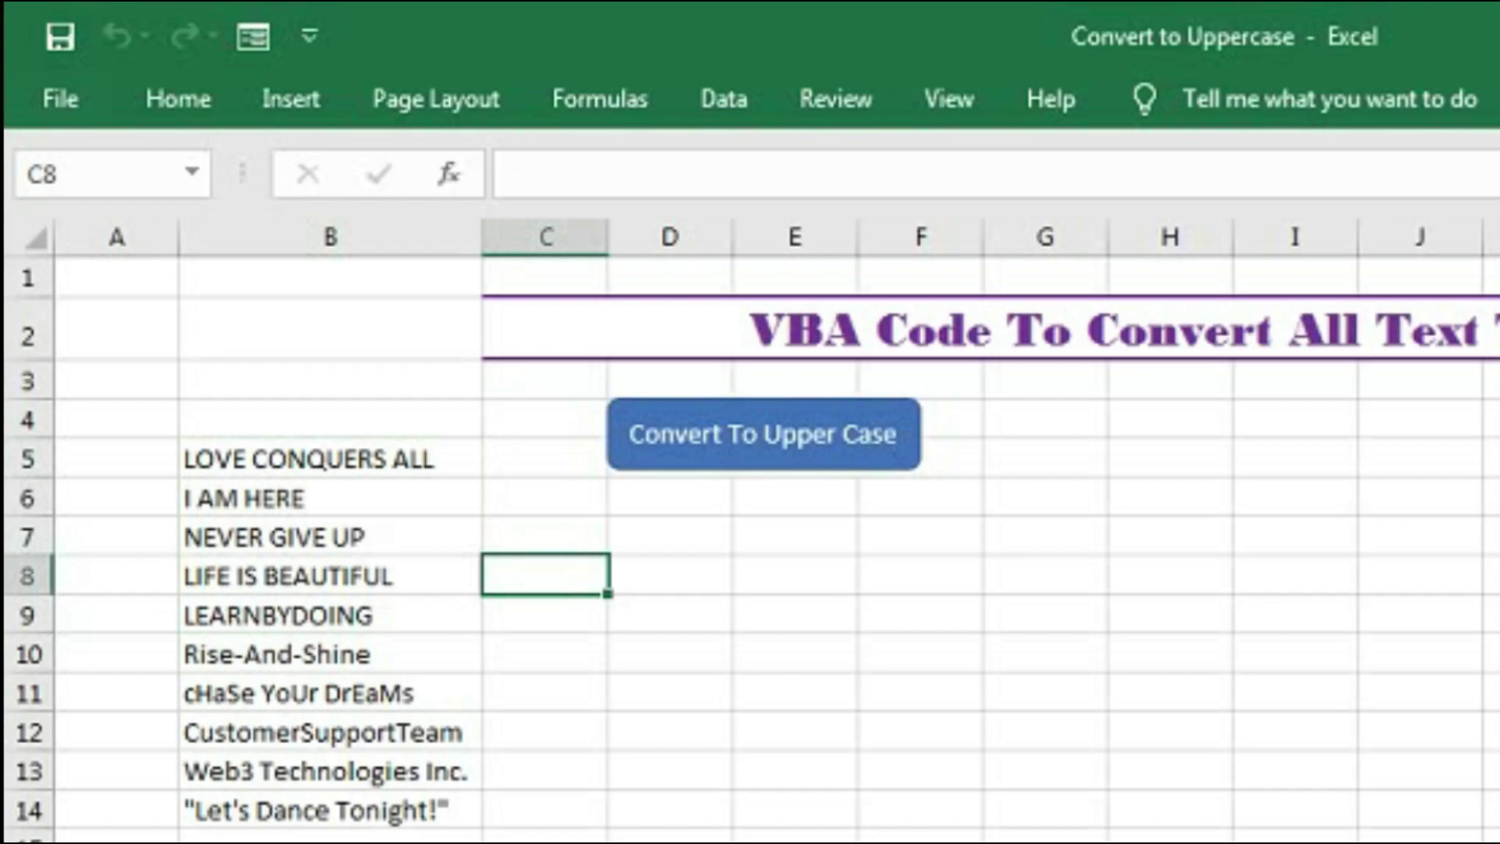
# Step: Open the VBA editor with Alt+F11 and insert a new code module
pyautogui.hotkey('alt', 'F11')
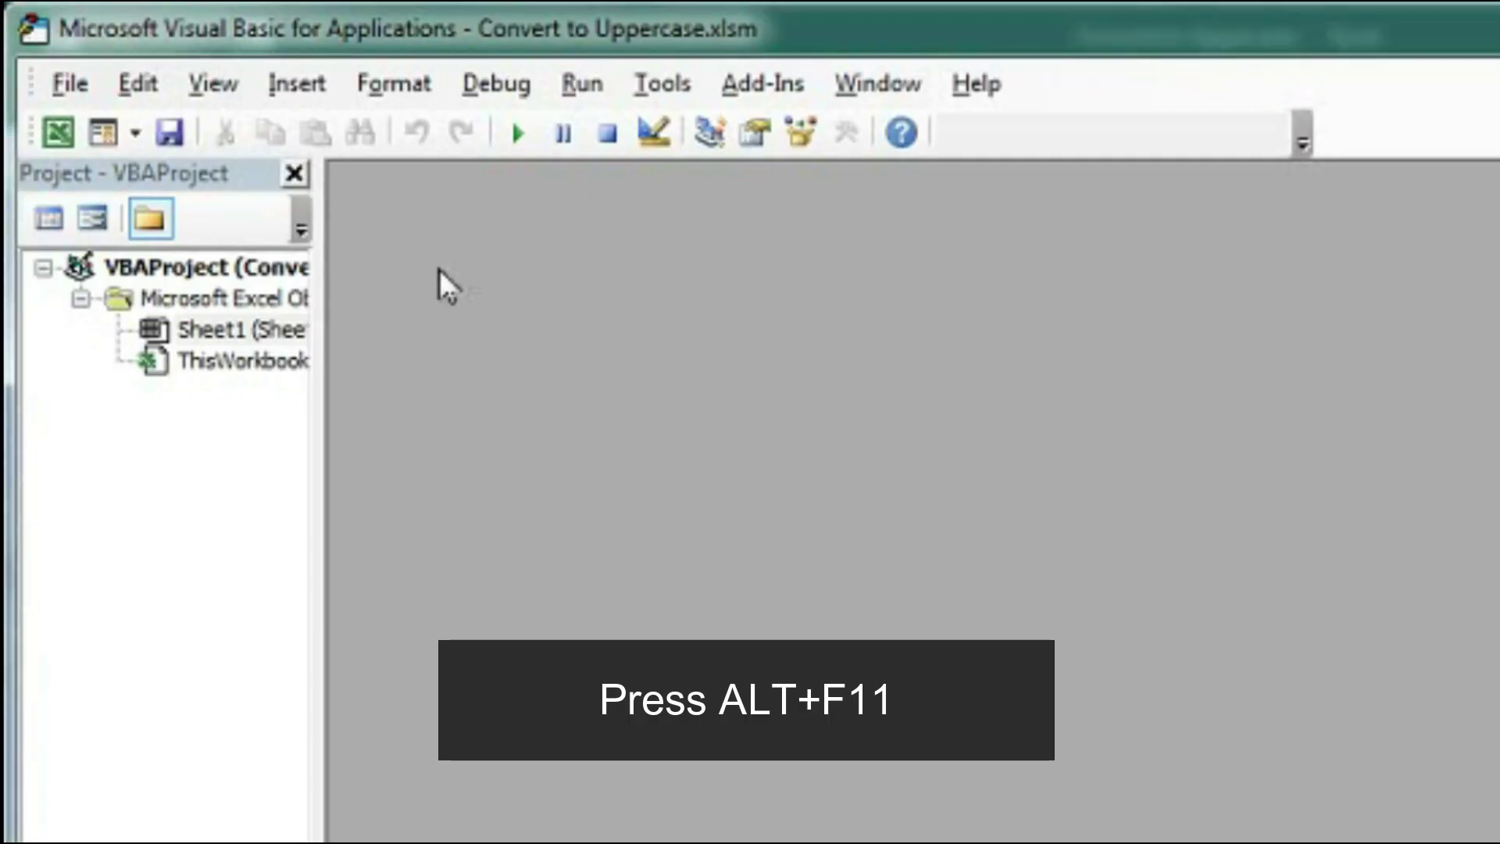
pyautogui.click(296, 83)
pyautogui.click(361, 216)
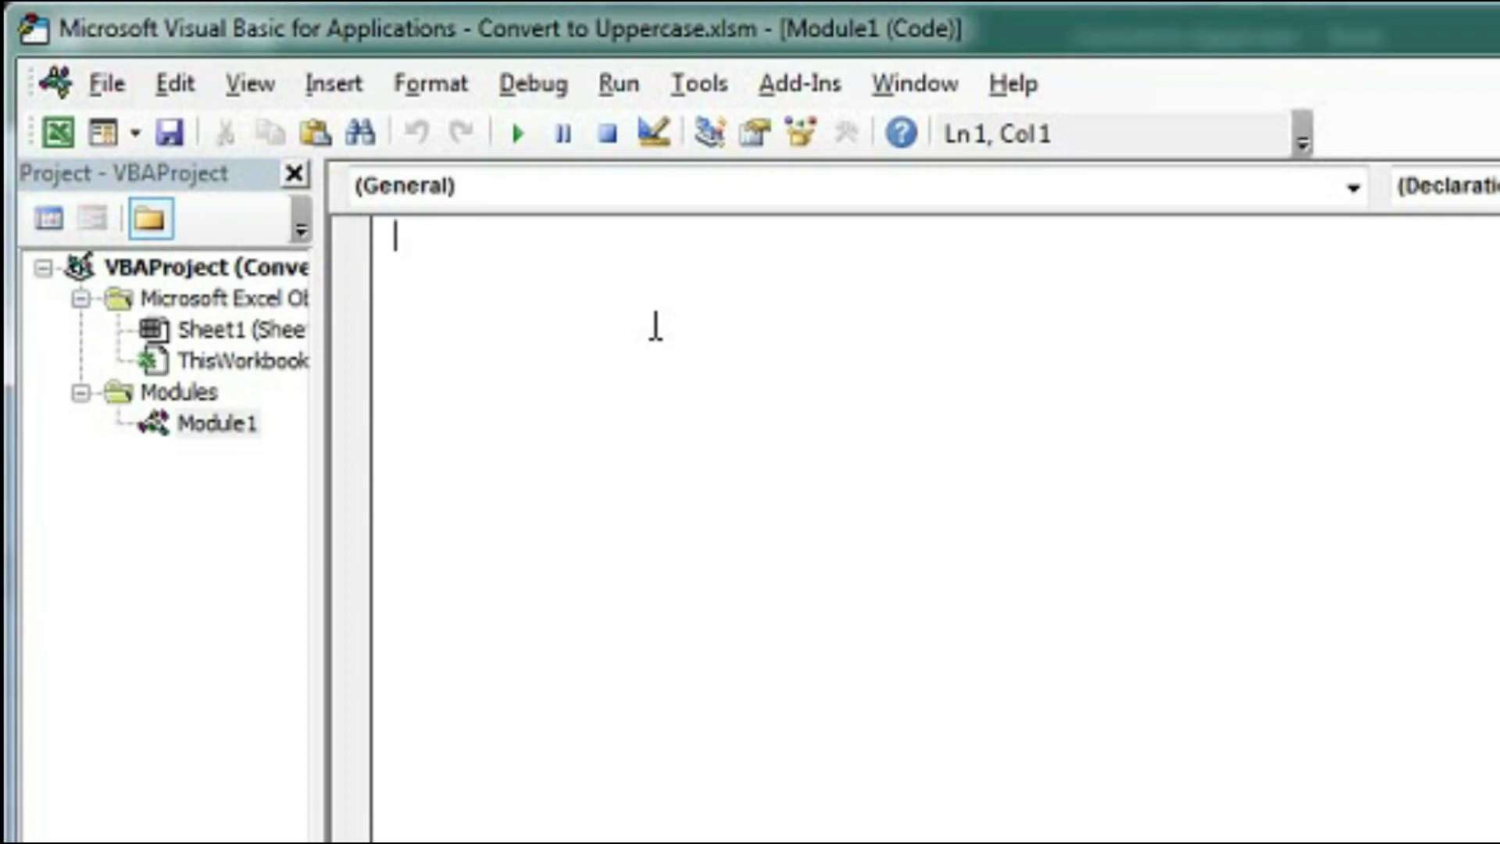
pyautogui.write('SUb ')
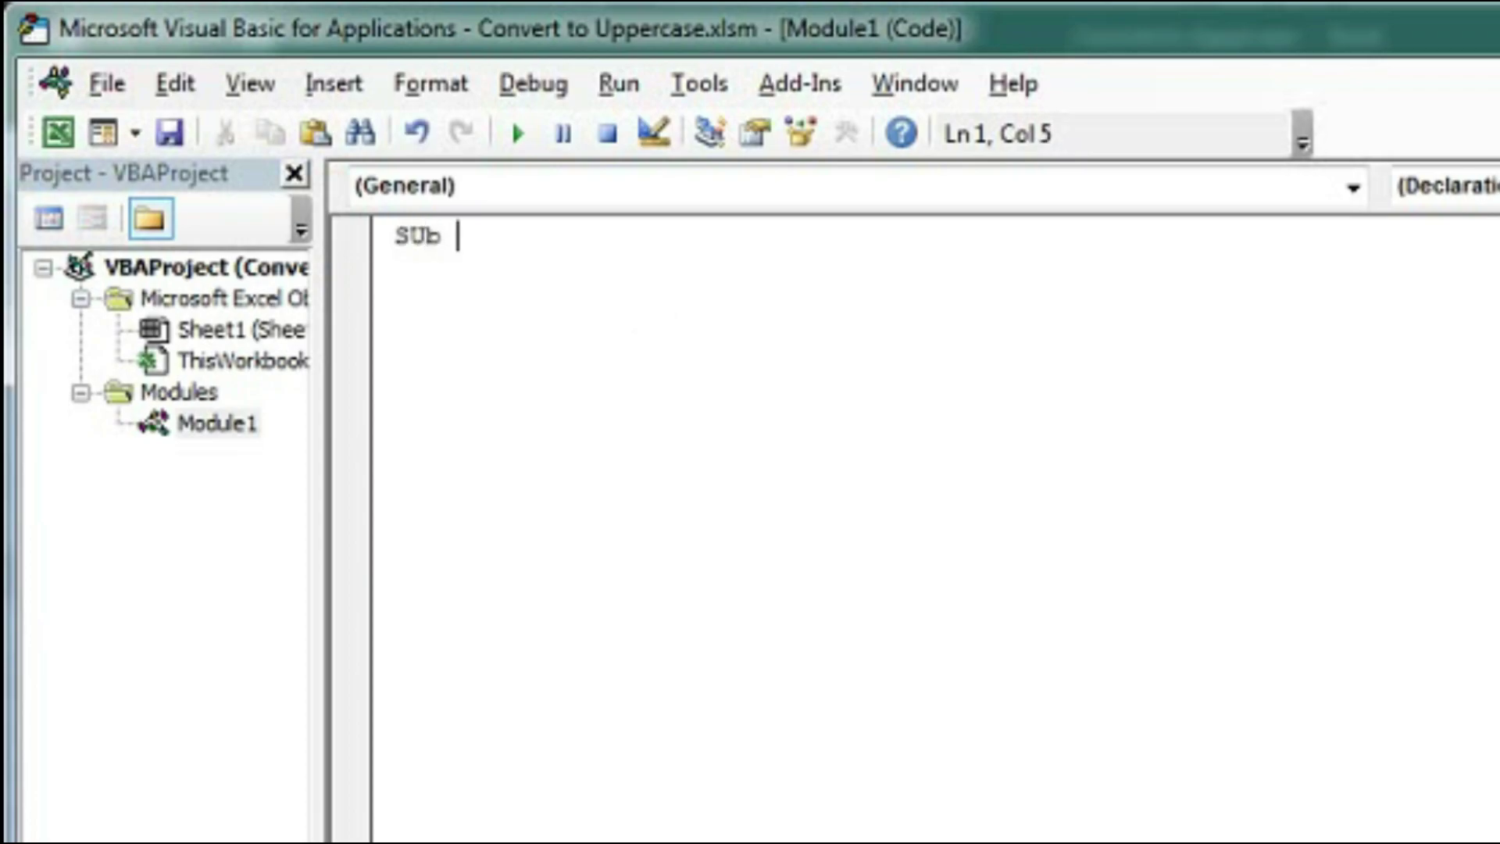
pyautogui.write('Conve')
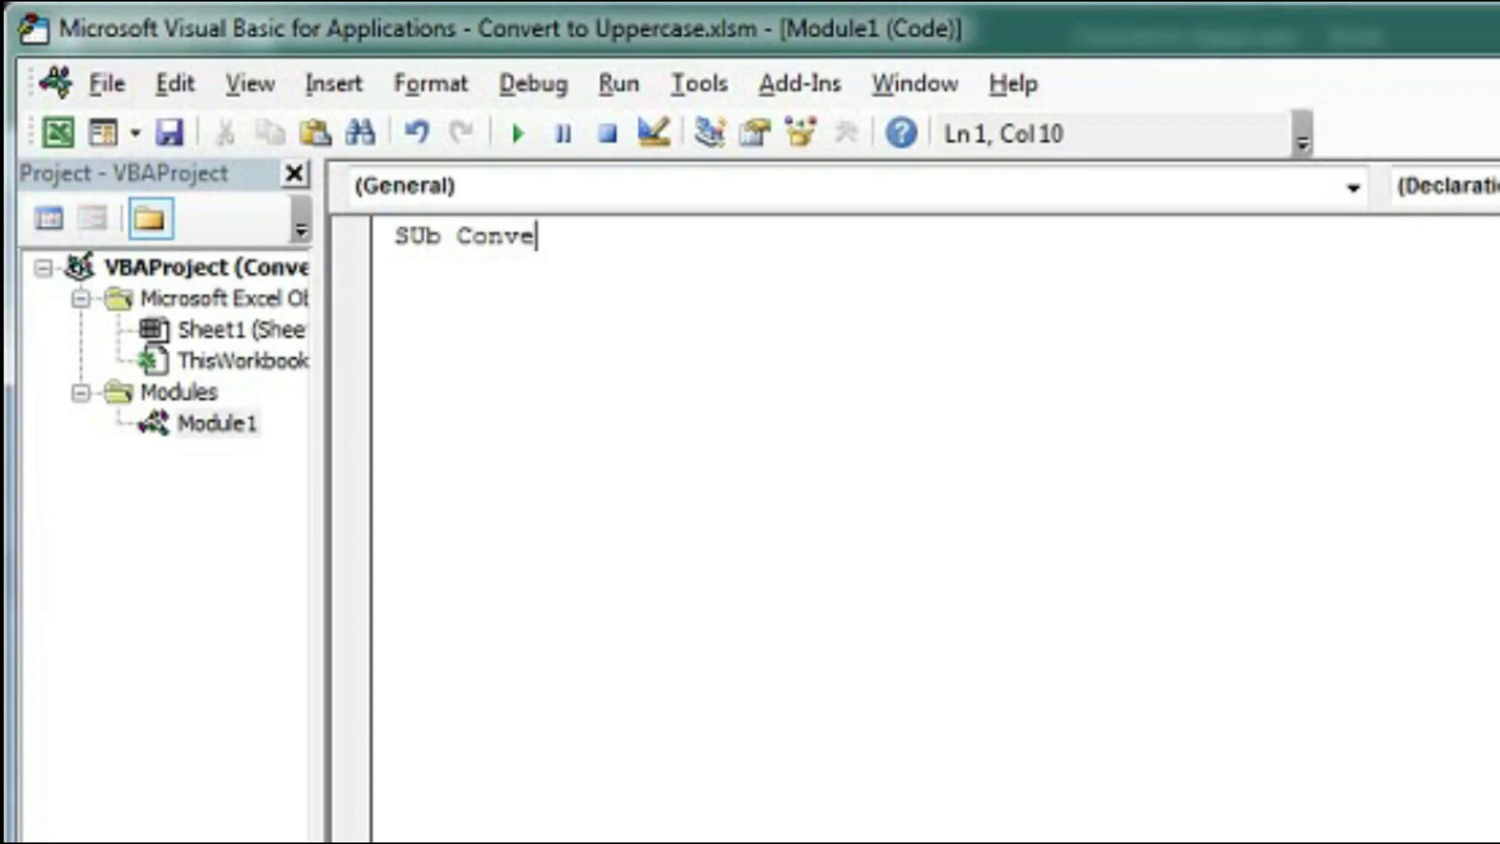
pyautogui.write('rtTo')
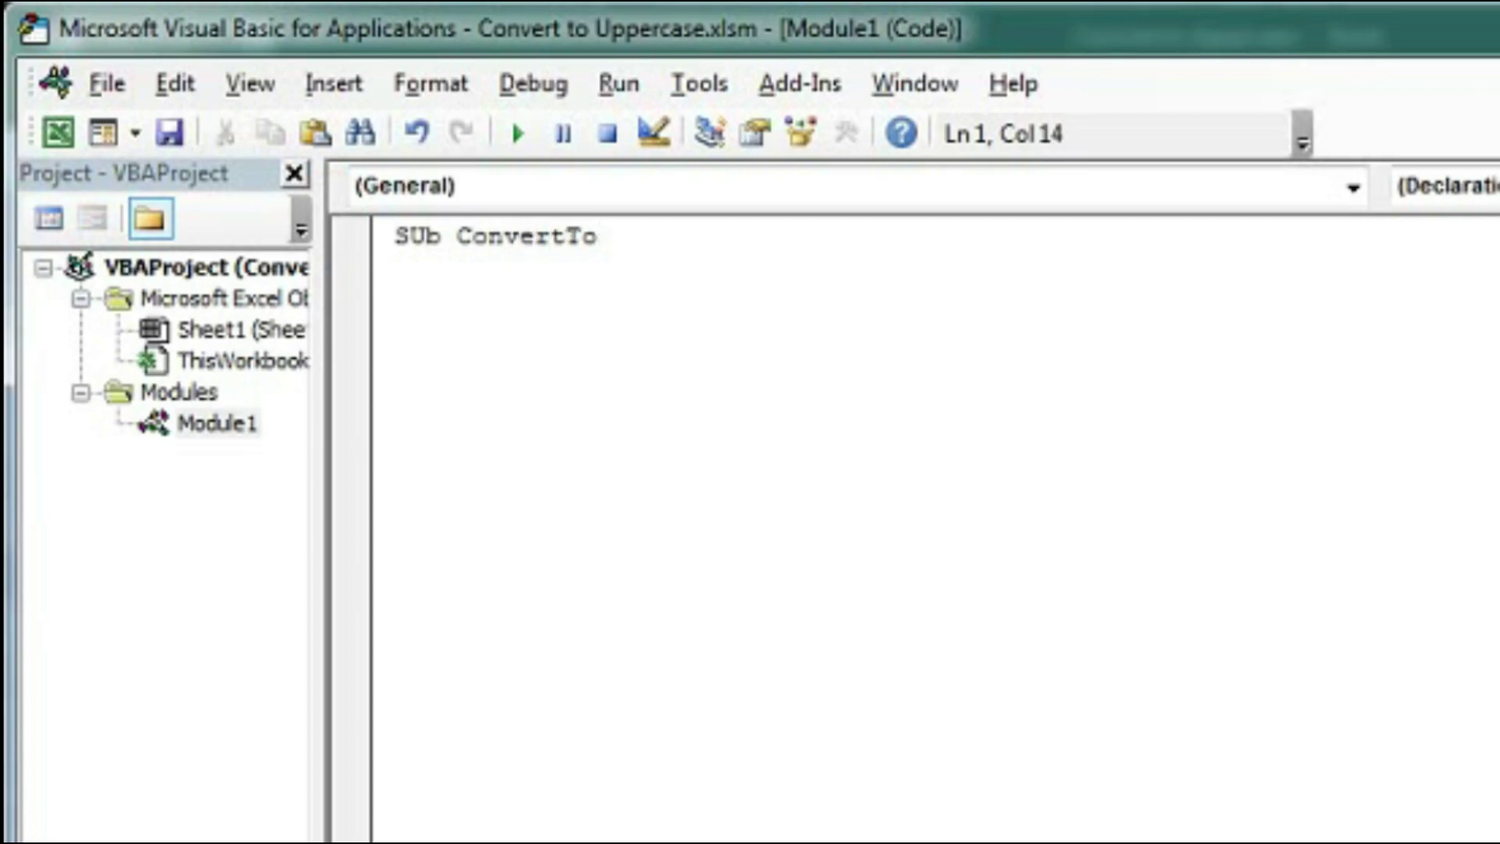
pyautogui.write('Upper')
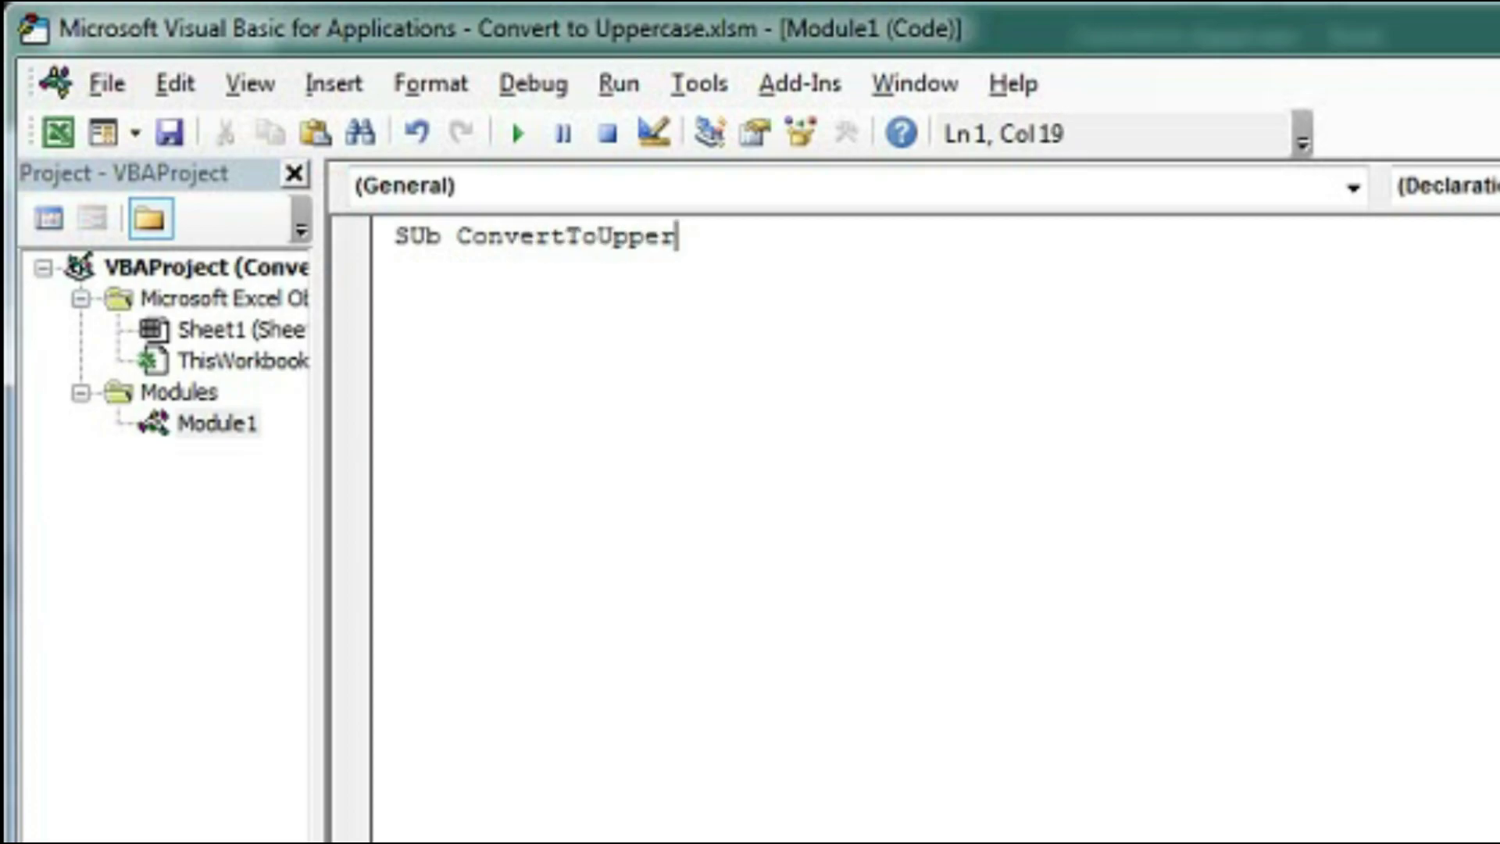
pyautogui.write('()')
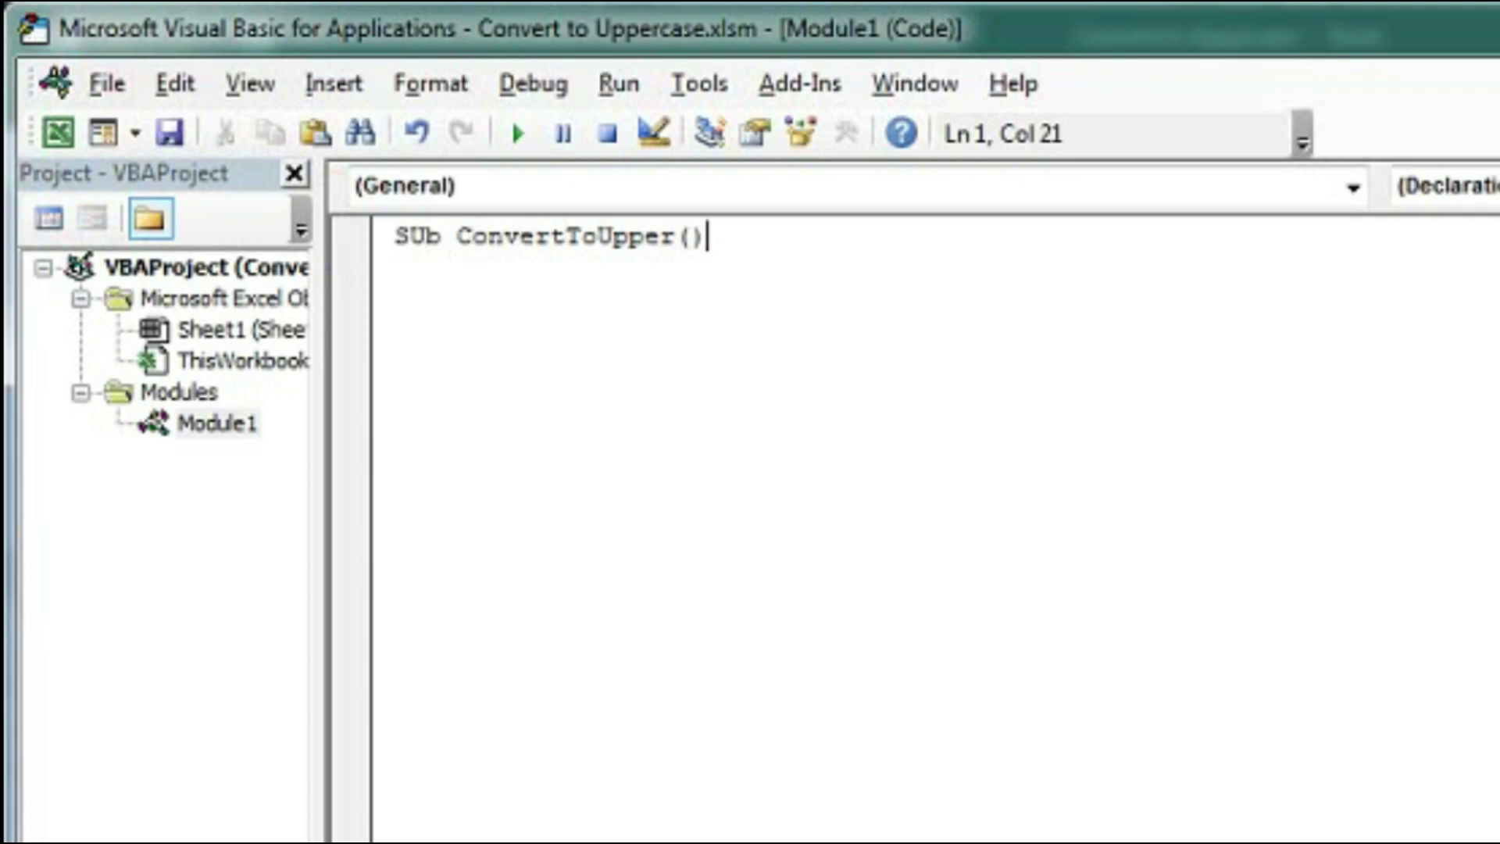
# Step: Write Sub ConvertToUpper() with Dim rng As Range and an empty For Each rng In Selection loop
pyautogui.press('Return')
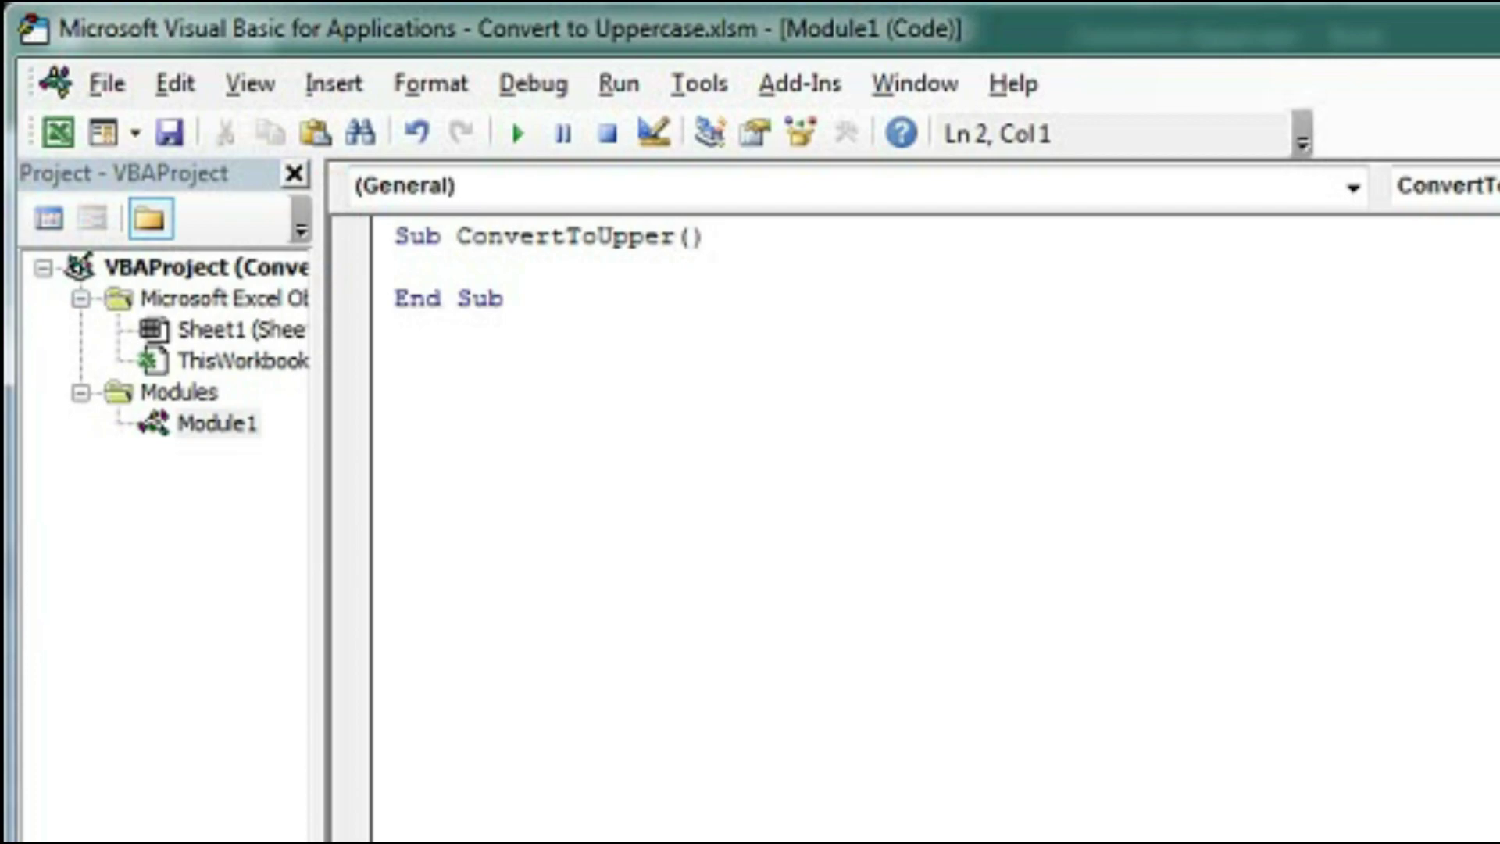
pyautogui.write('d')
pyautogui.write('im rng ')
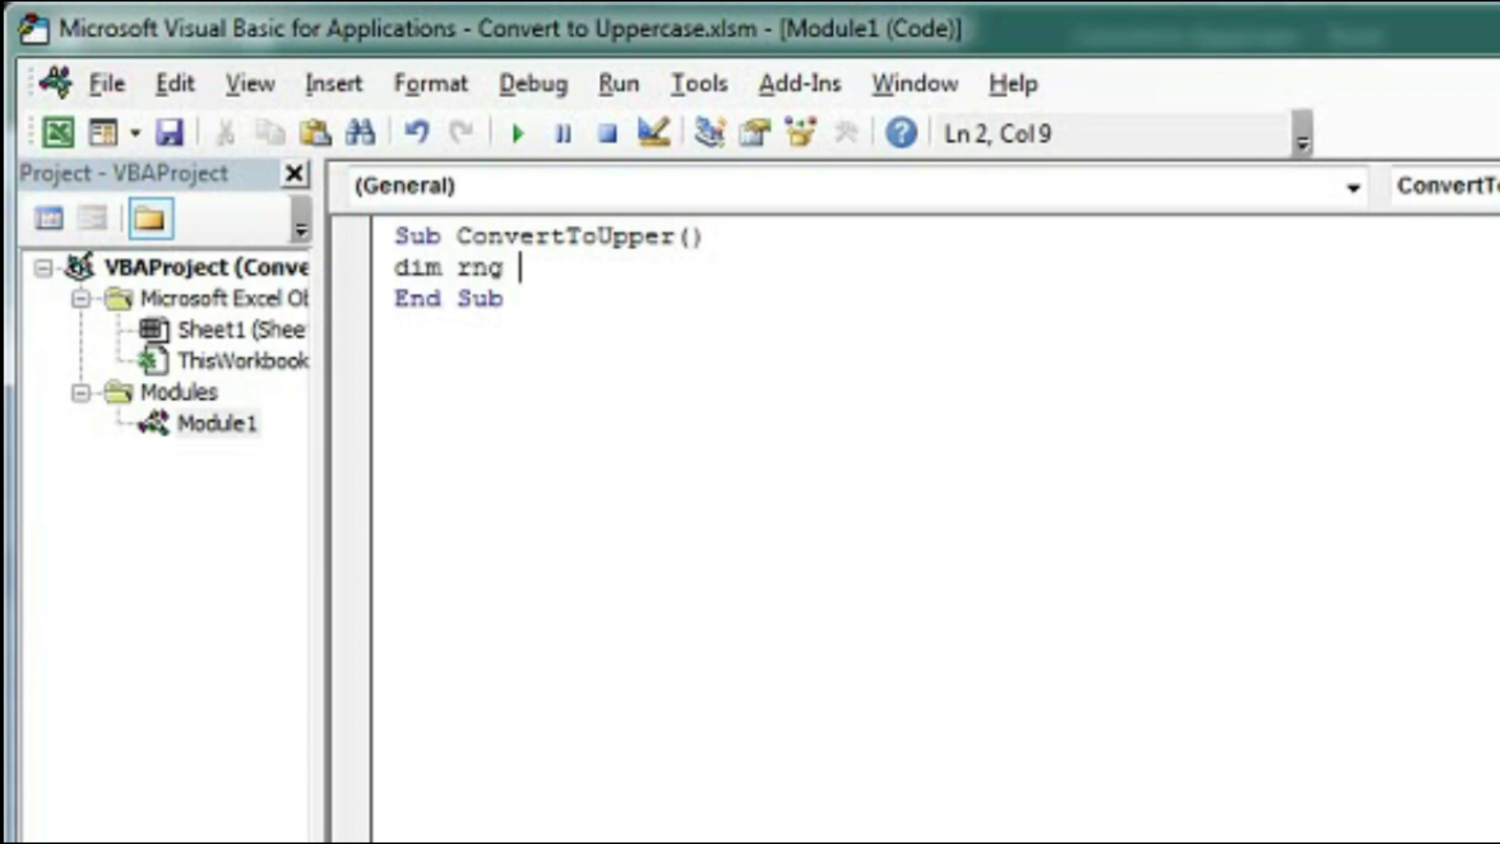
pyautogui.write('as ra')
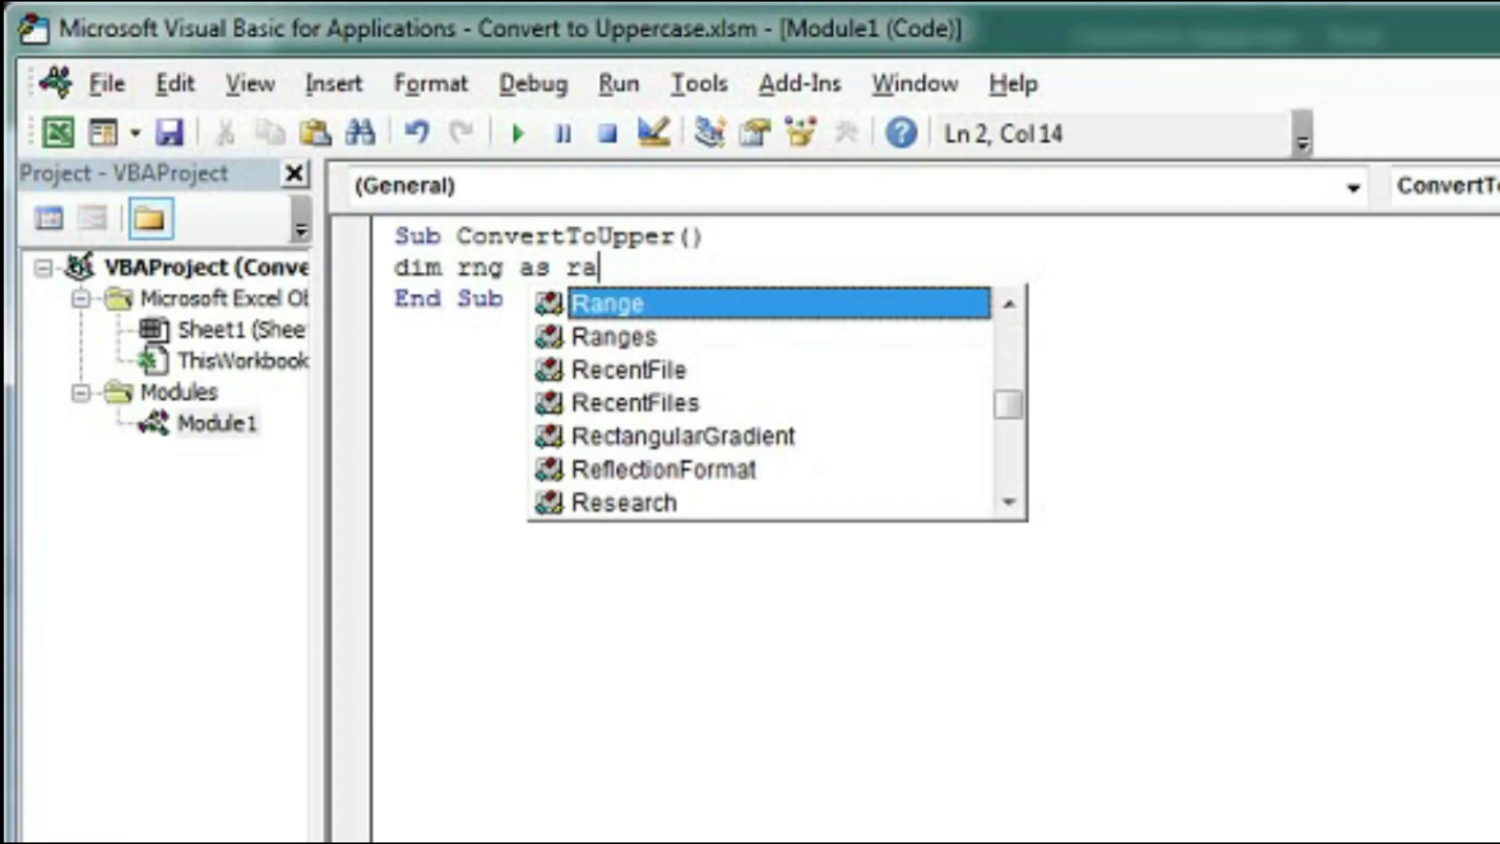
pyautogui.press('Tab')
pyautogui.press('Return')
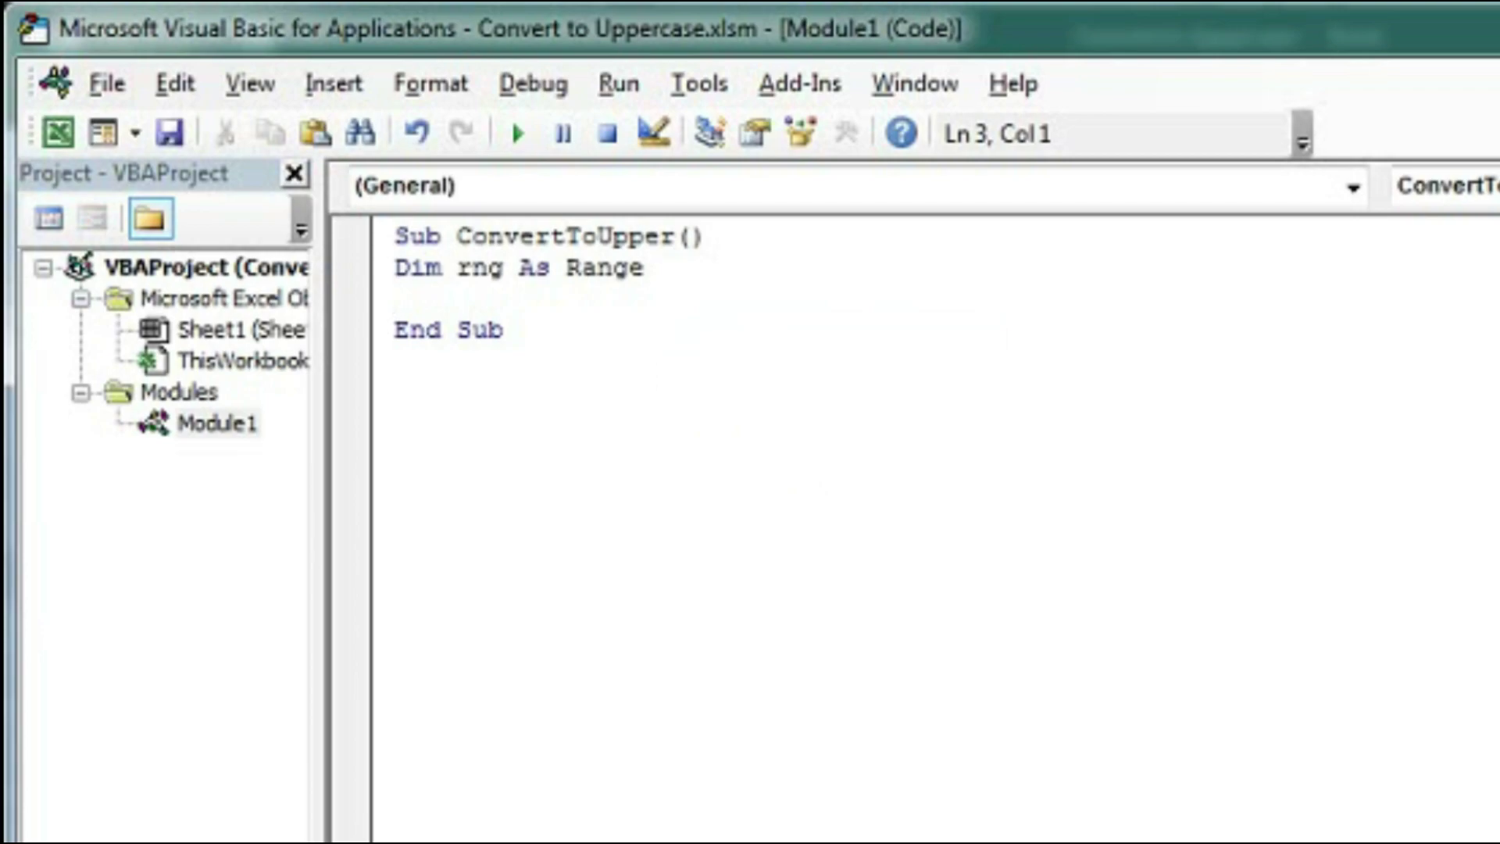
pyautogui.write('foe')
pyautogui.press('BackSpace')
pyautogui.press('BackSpace')
pyautogui.write('r eac')
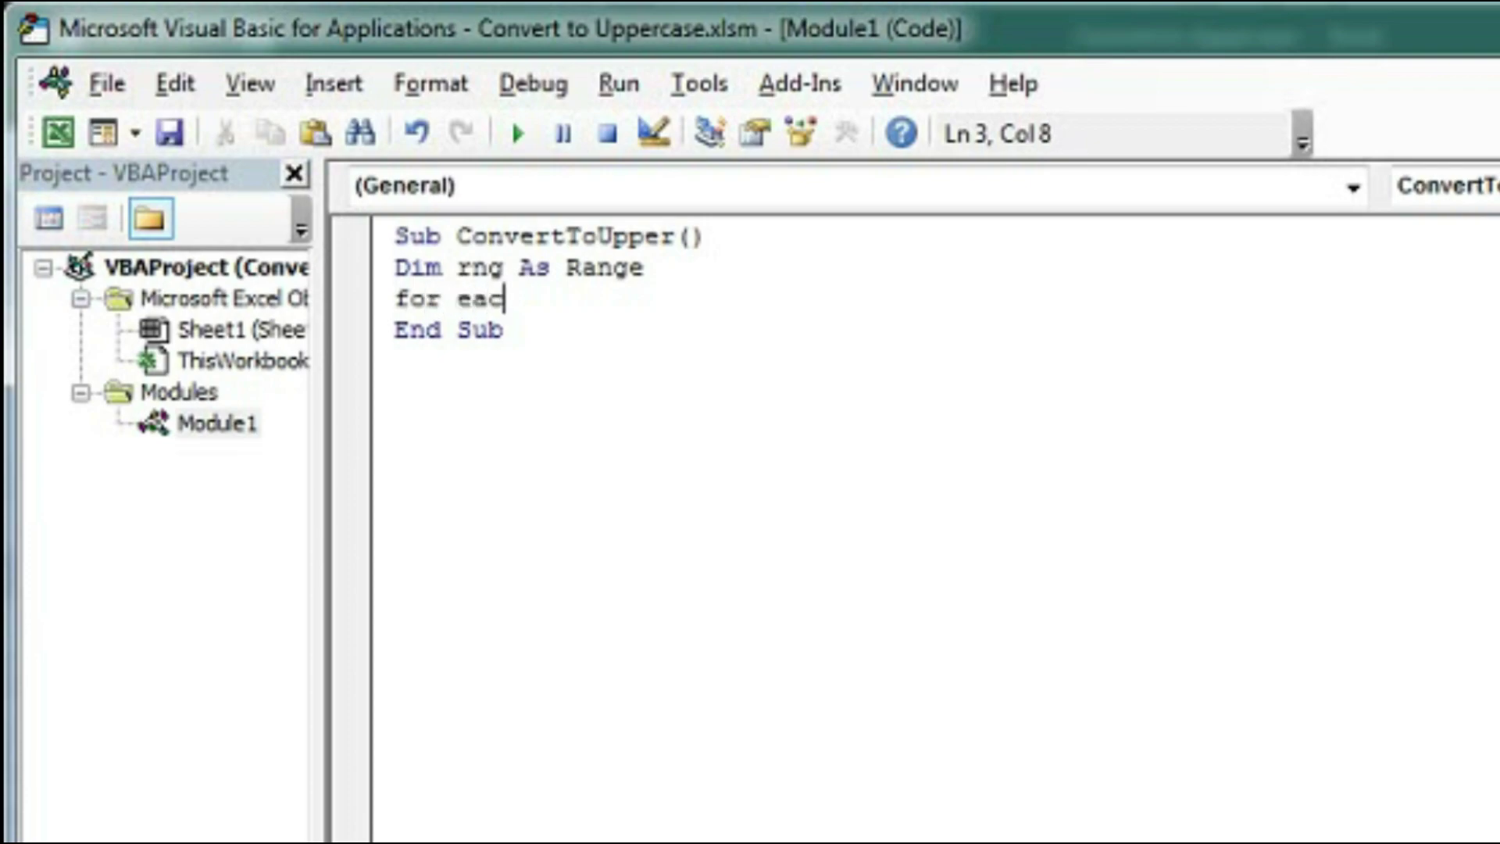
pyautogui.write('h rng ')
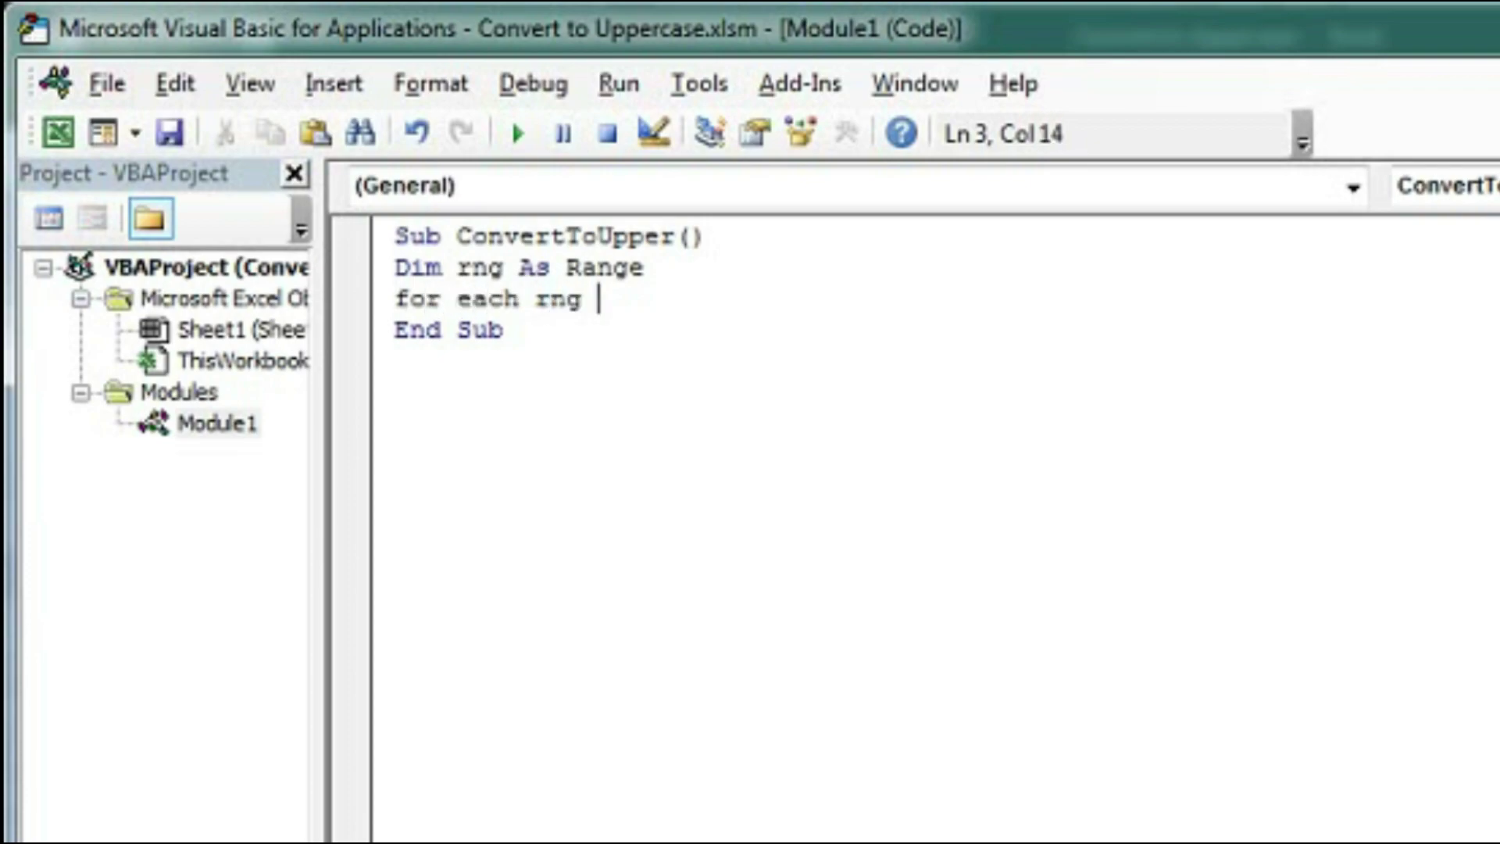
pyautogui.write('in sel')
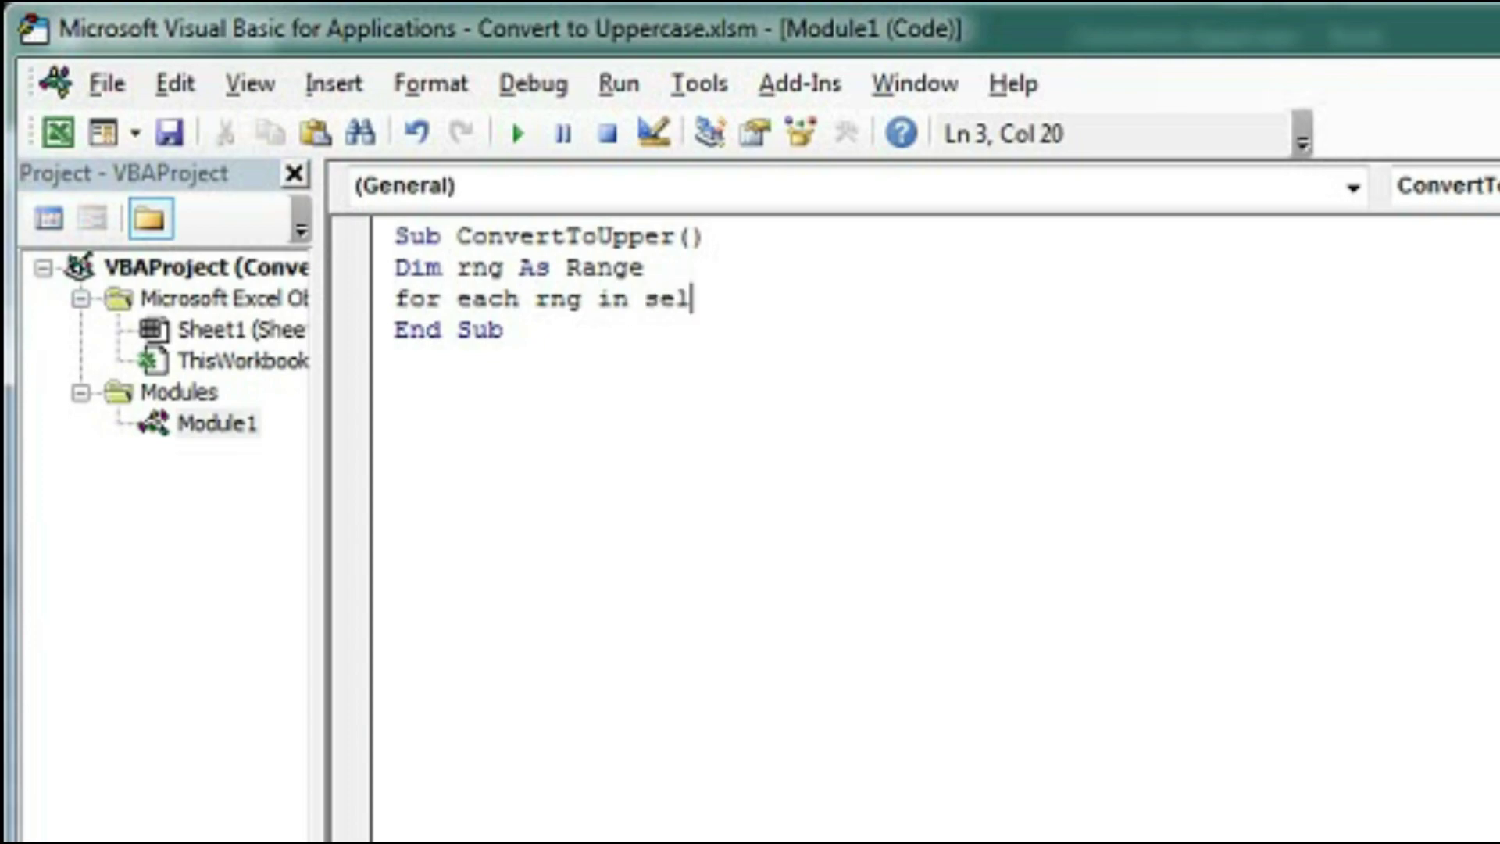
pyautogui.write('ection')
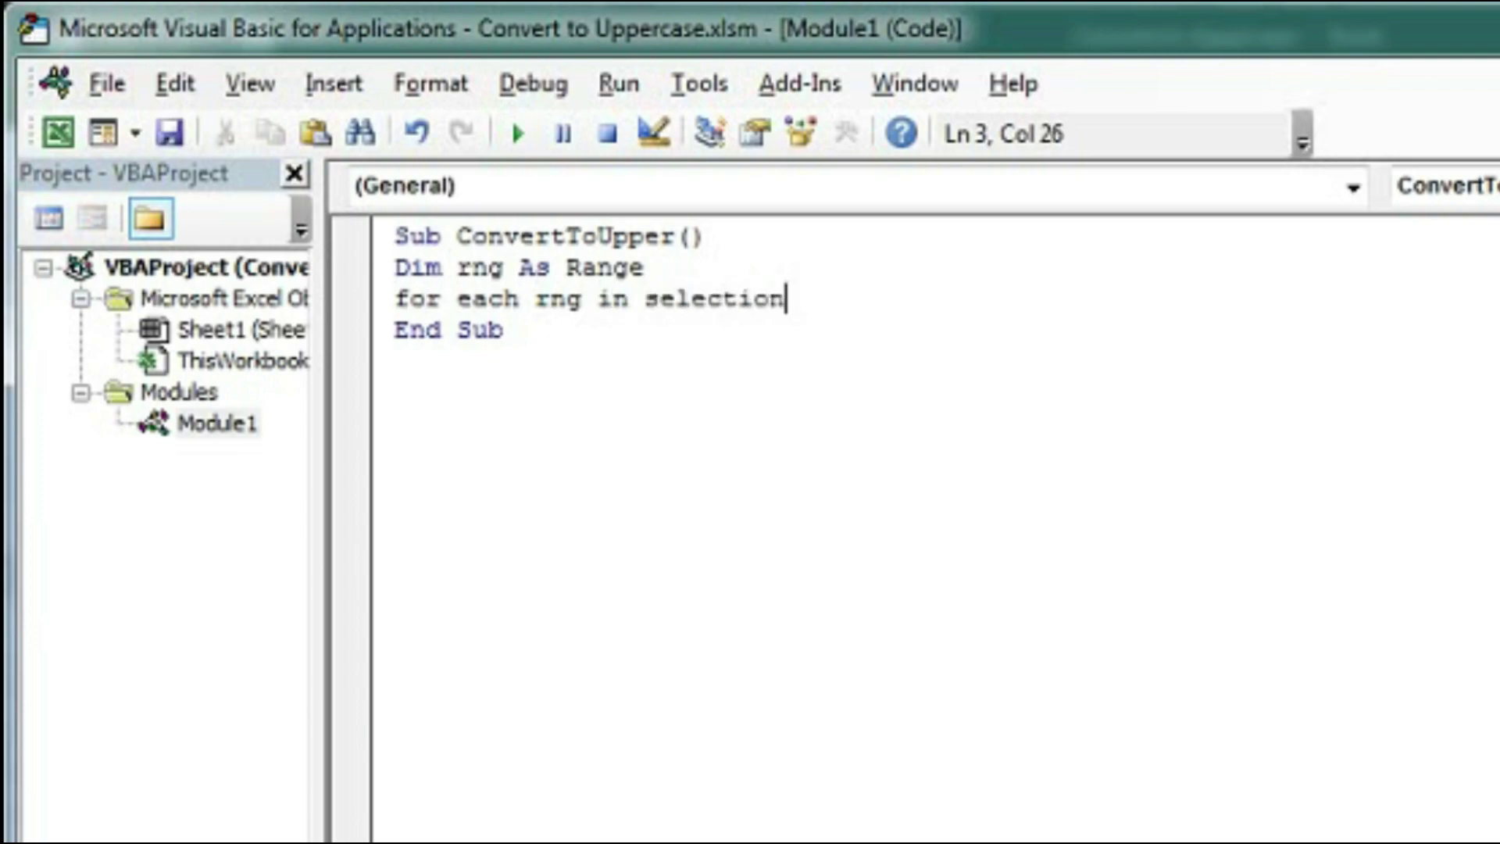
pyautogui.press('Return')
pyautogui.press('Return')
pyautogui.write('ne')
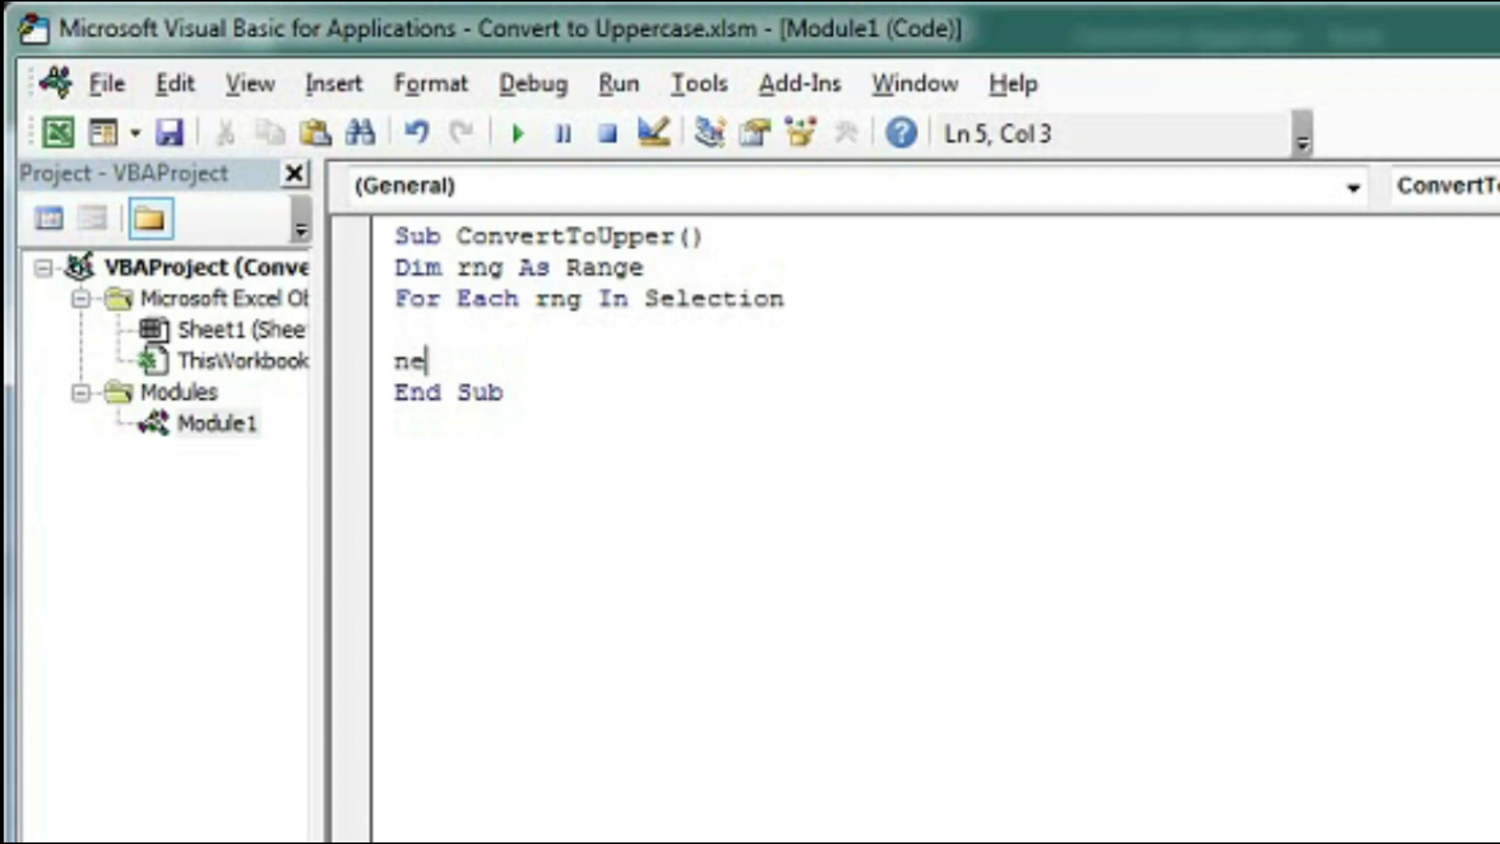
pyautogui.write('xt rng')
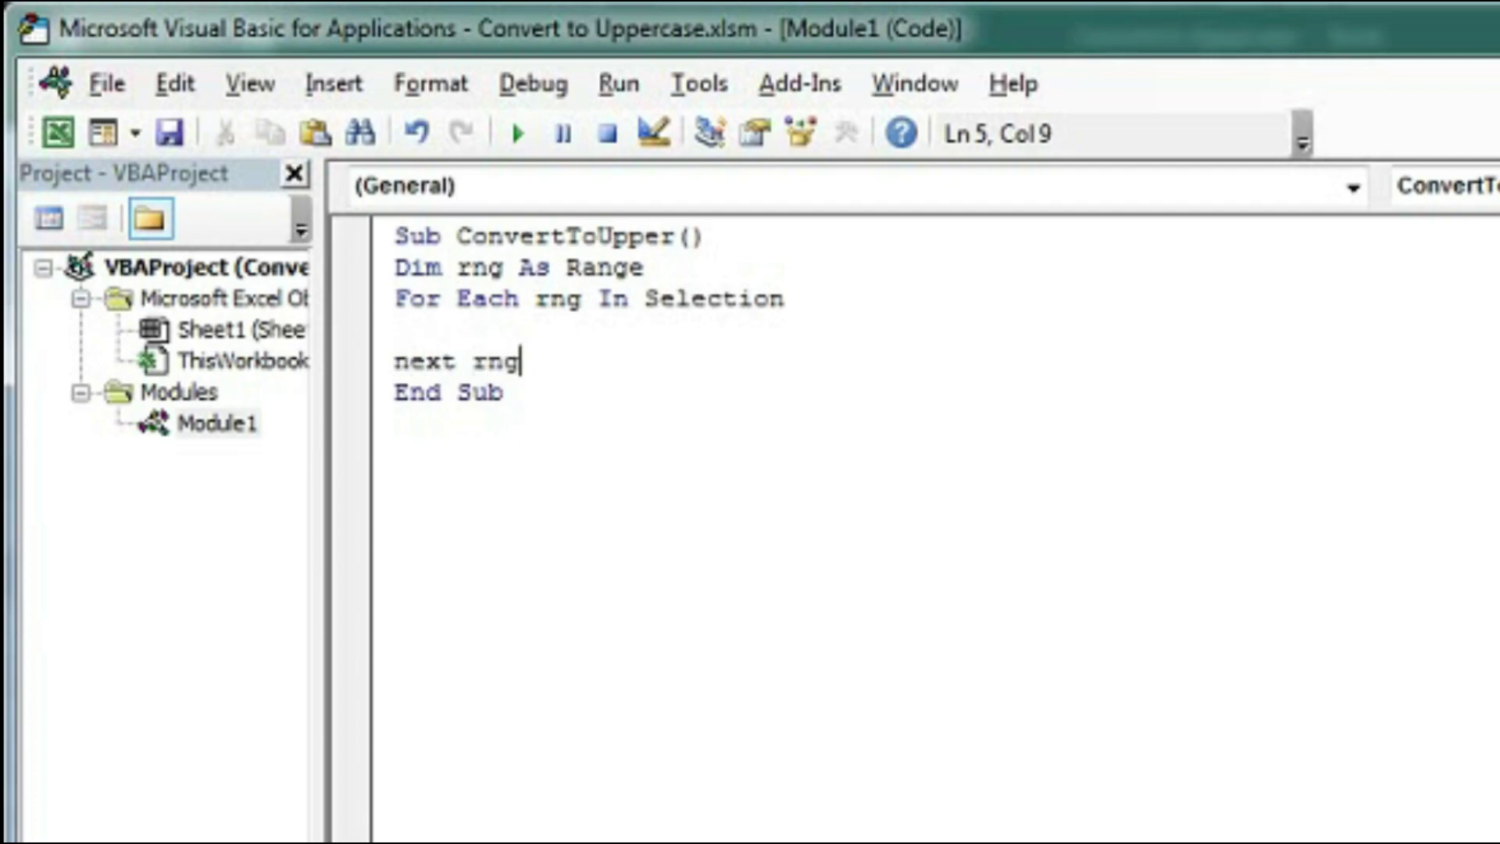
pyautogui.press('Up')
# Step: Start the If line inside the loop with the rng.HasFormula no-formula check
pyautogui.press('Tab')
pyautogui.write('if ')
pyautogui.write('rn')
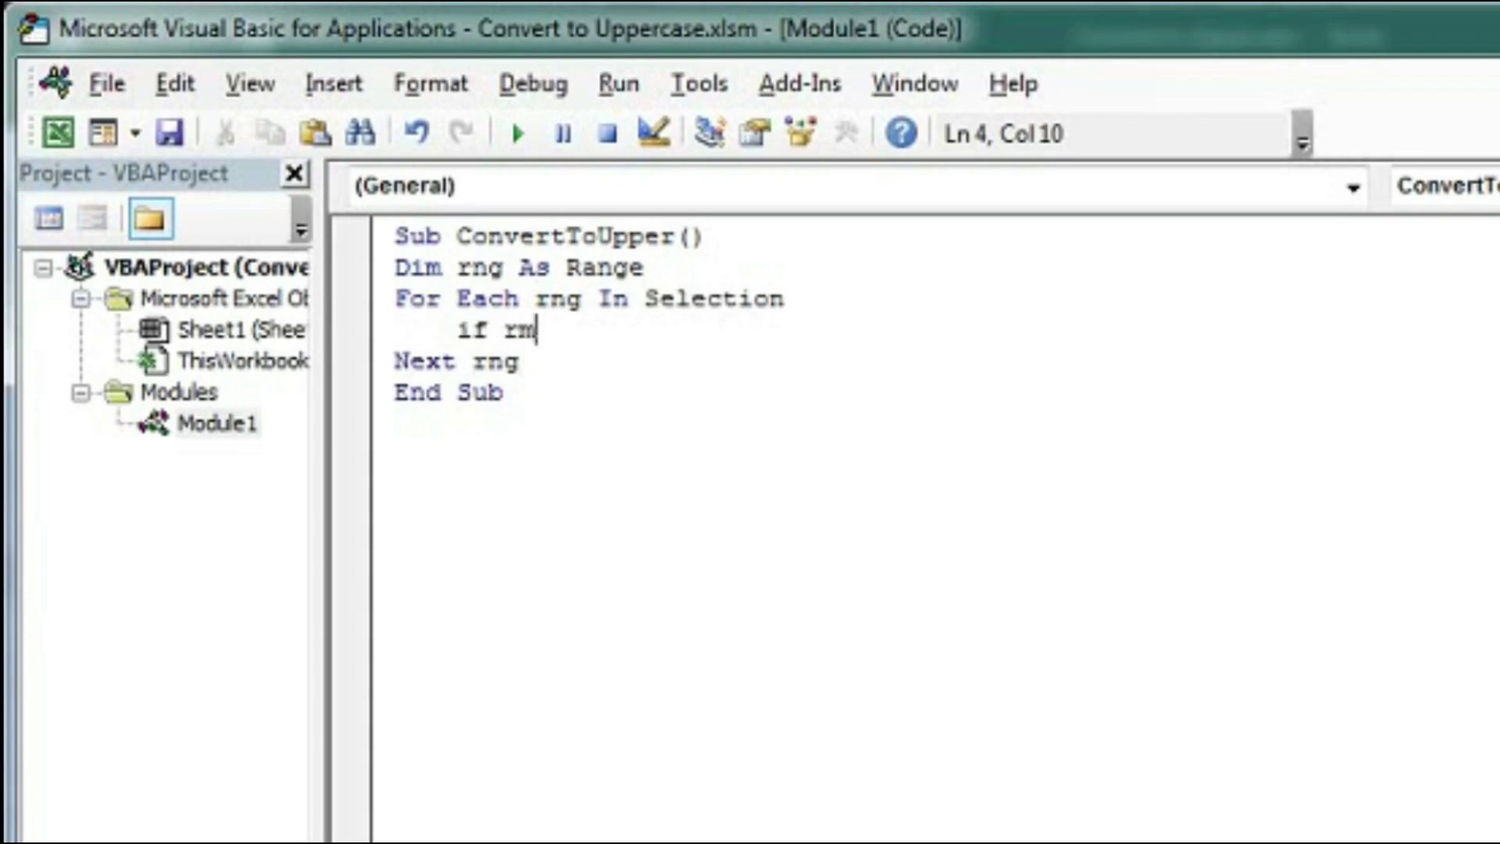
pyautogui.press('Return')
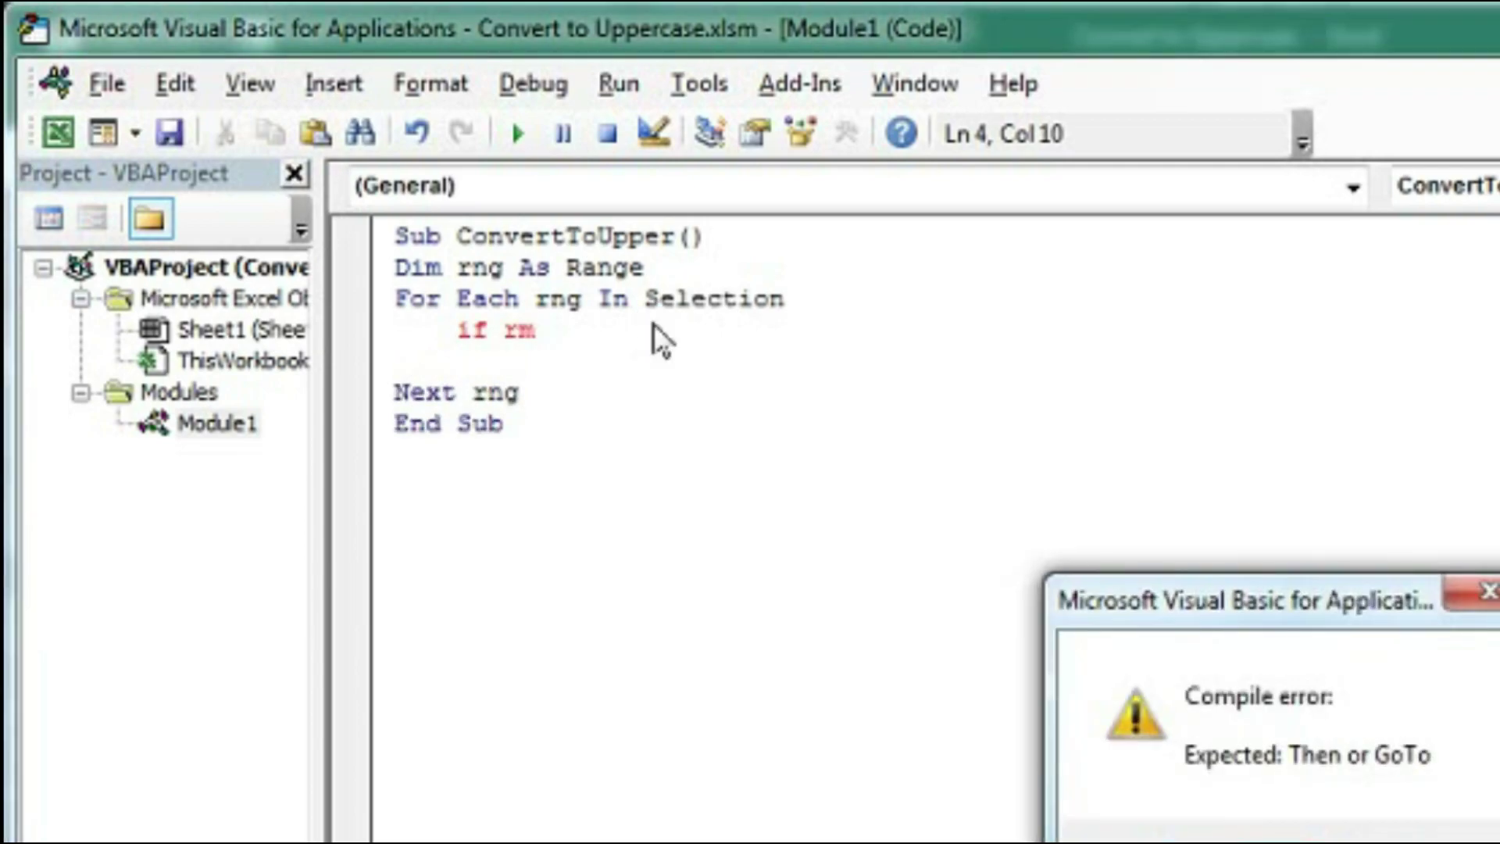
pyautogui.press('Return')
pyautogui.press('BackSpace')
pyautogui.write('ng')
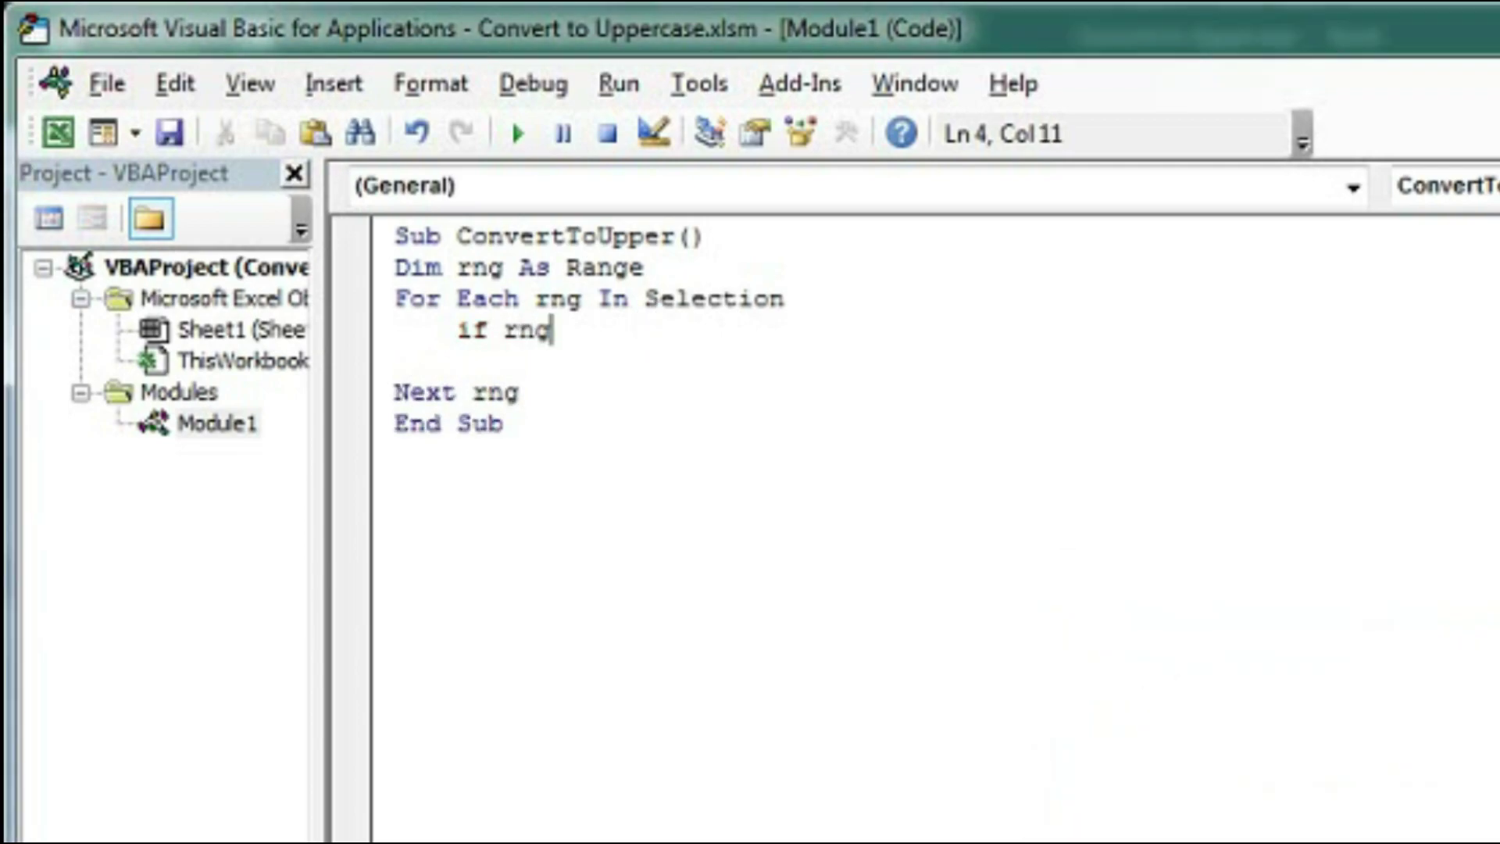
pyautogui.write('.')
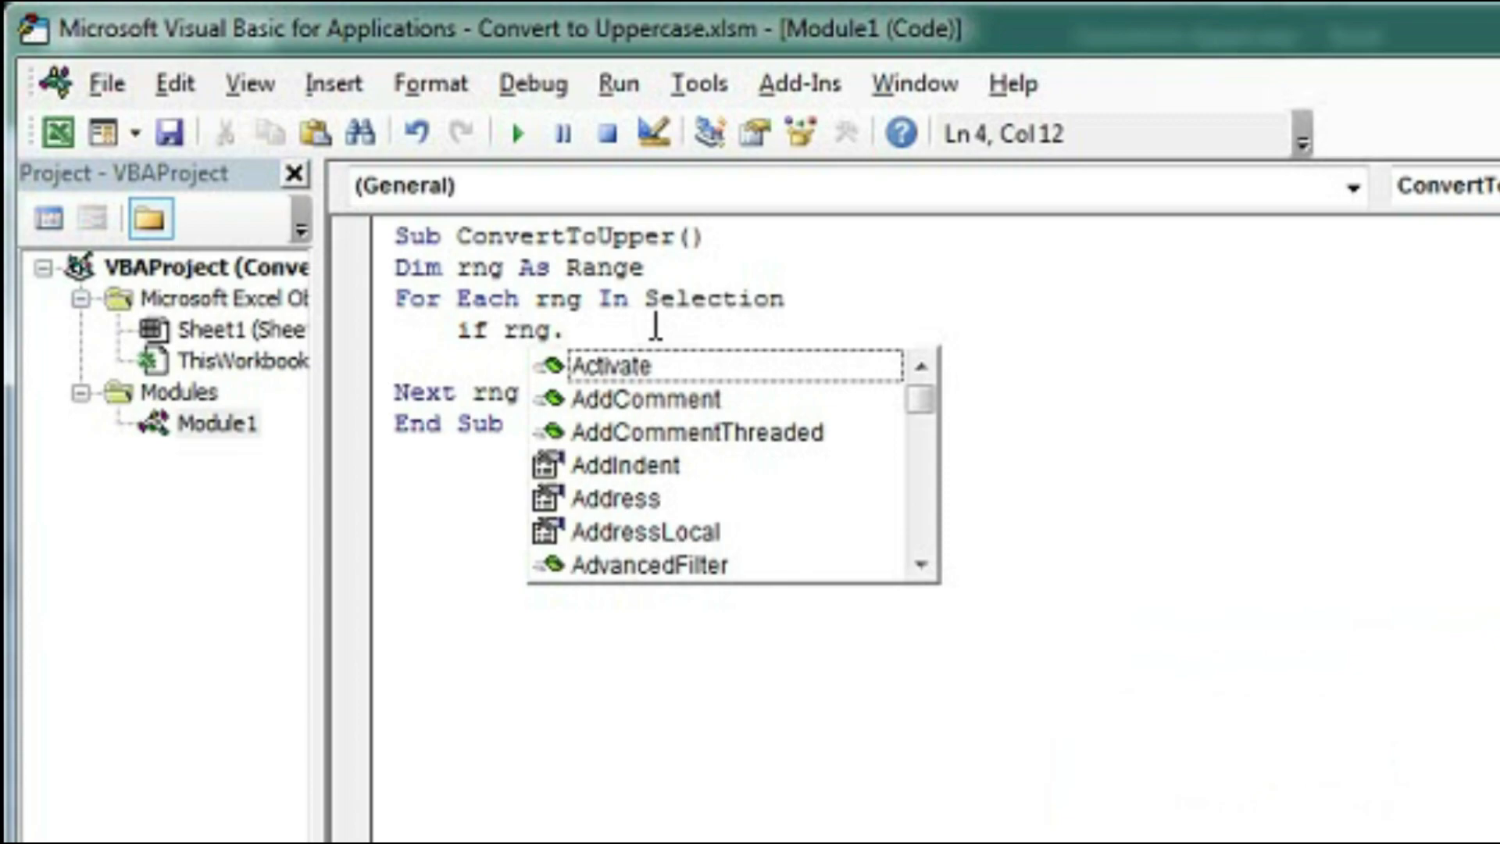
pyautogui.write('has')
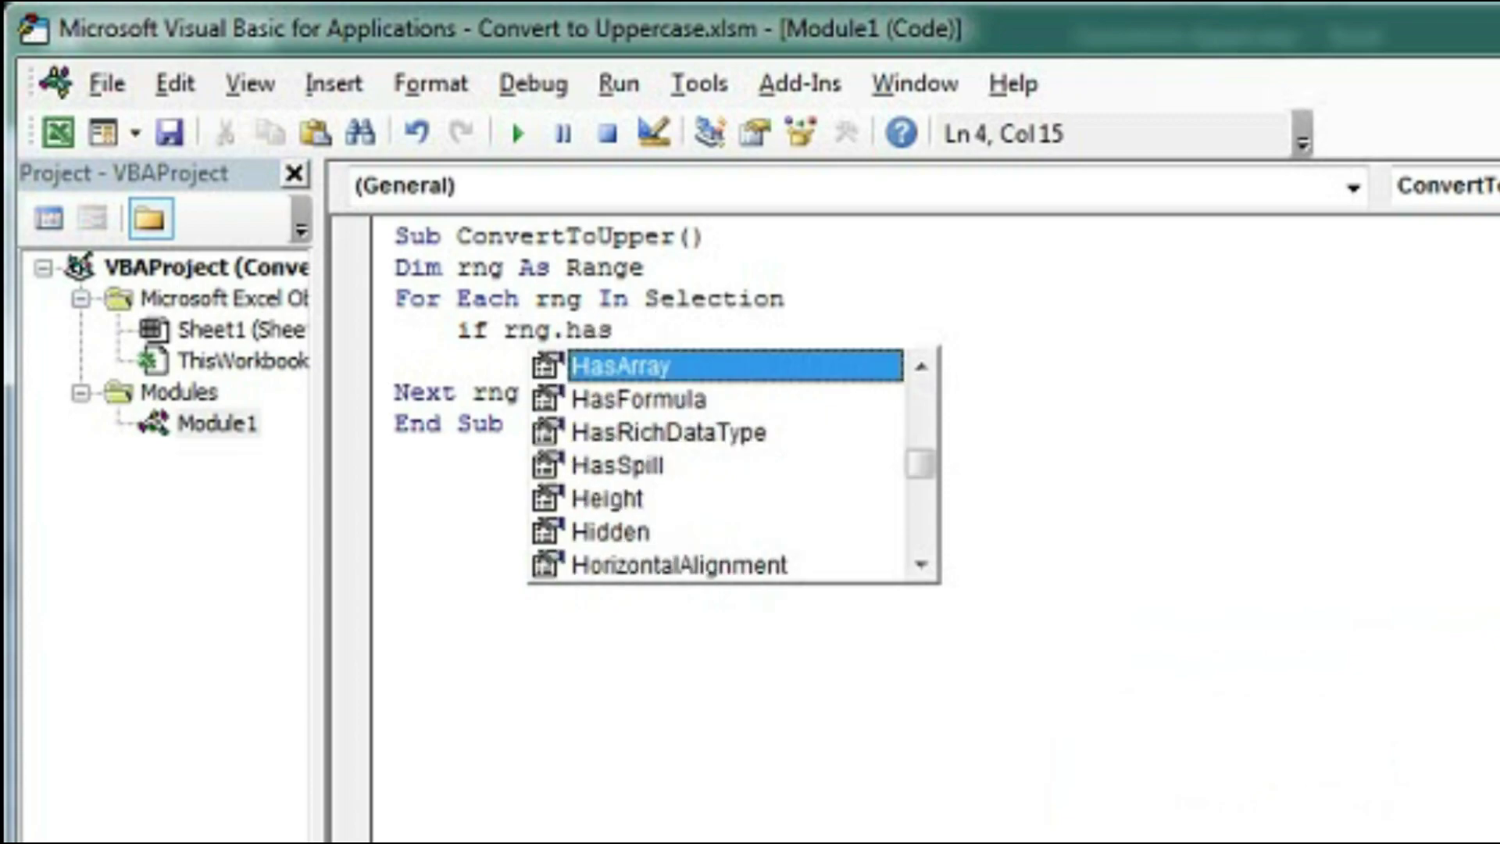
pyautogui.press('Down')
pyautogui.press('Tab')
pyautogui.write('=')
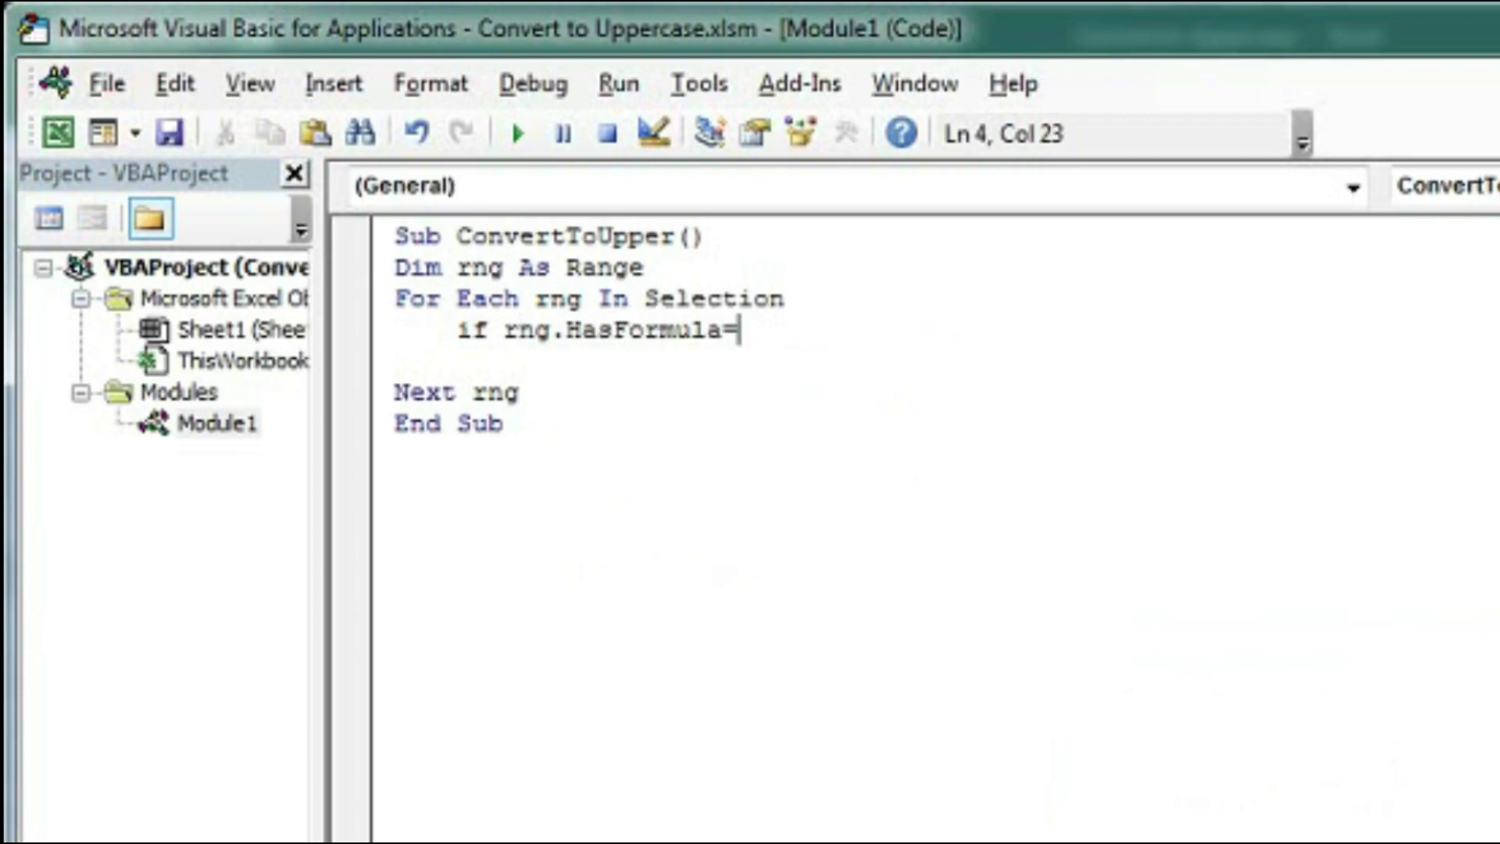
pyautogui.write('fal')
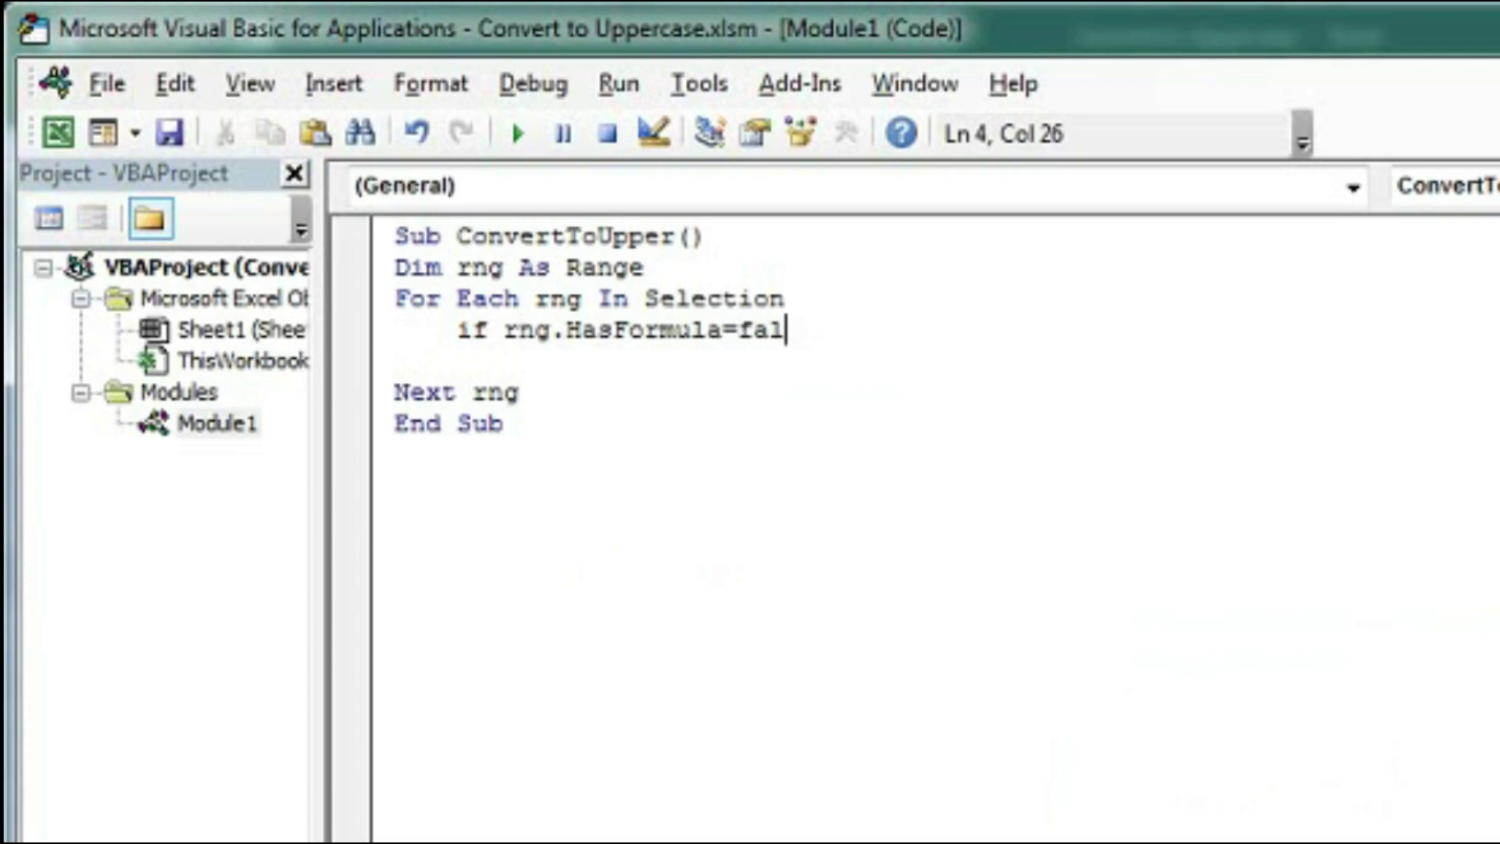
pyautogui.write('se and ')
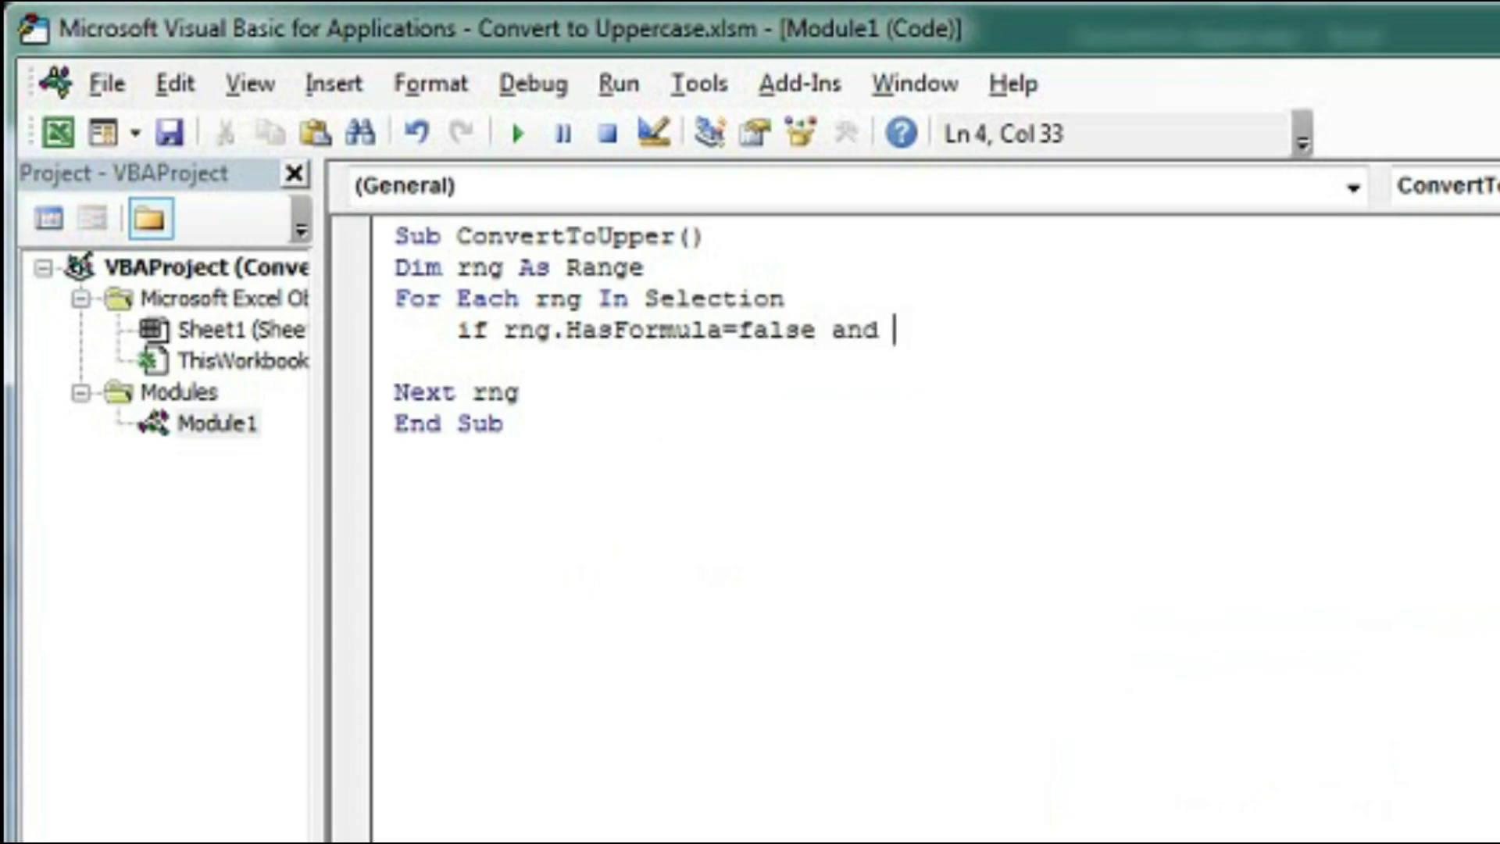
pyautogui.write('wor')
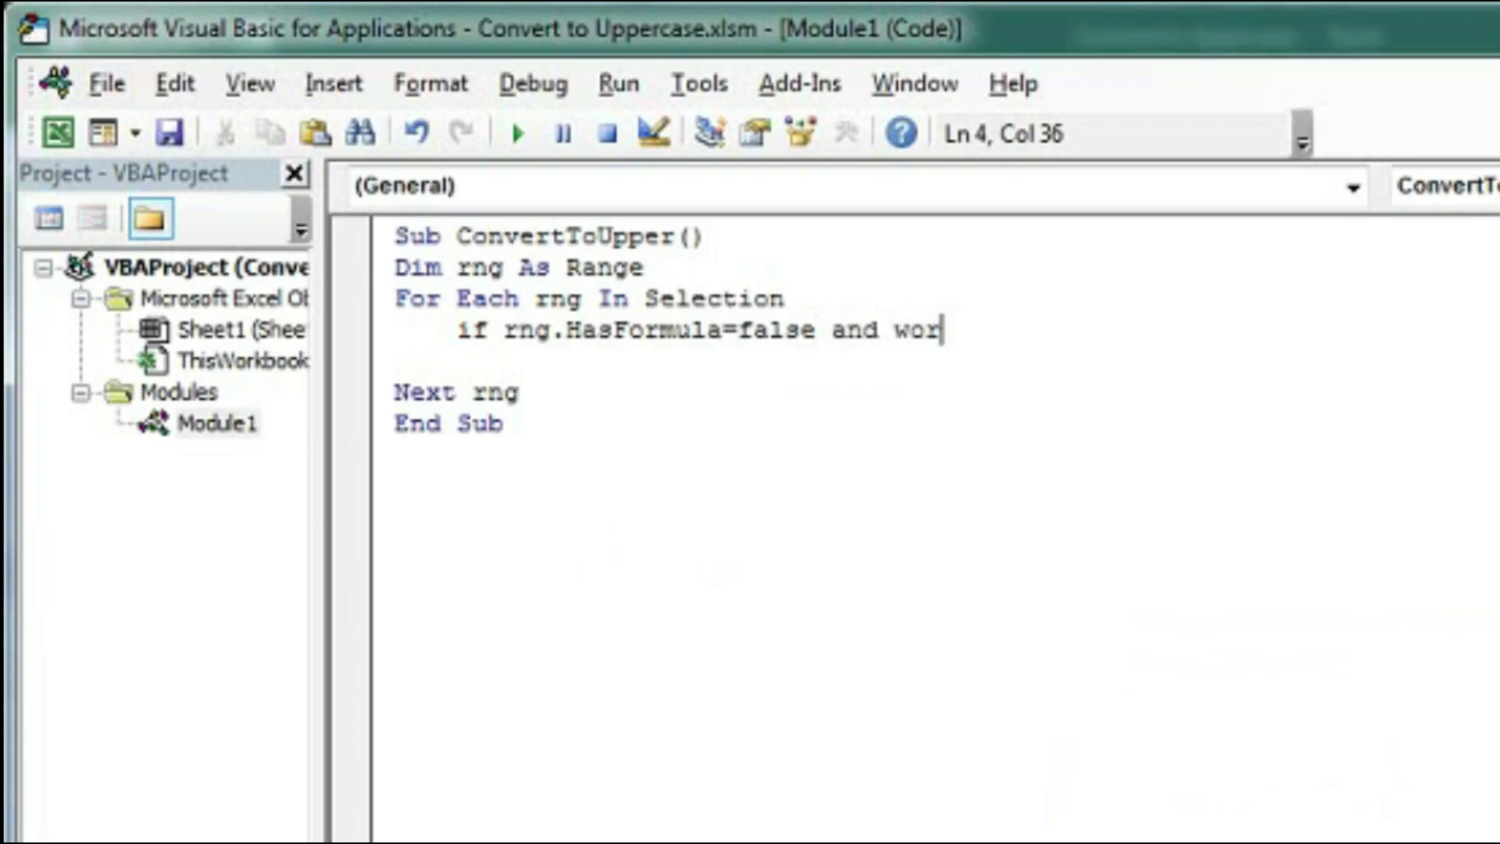
pyautogui.write('kshee')
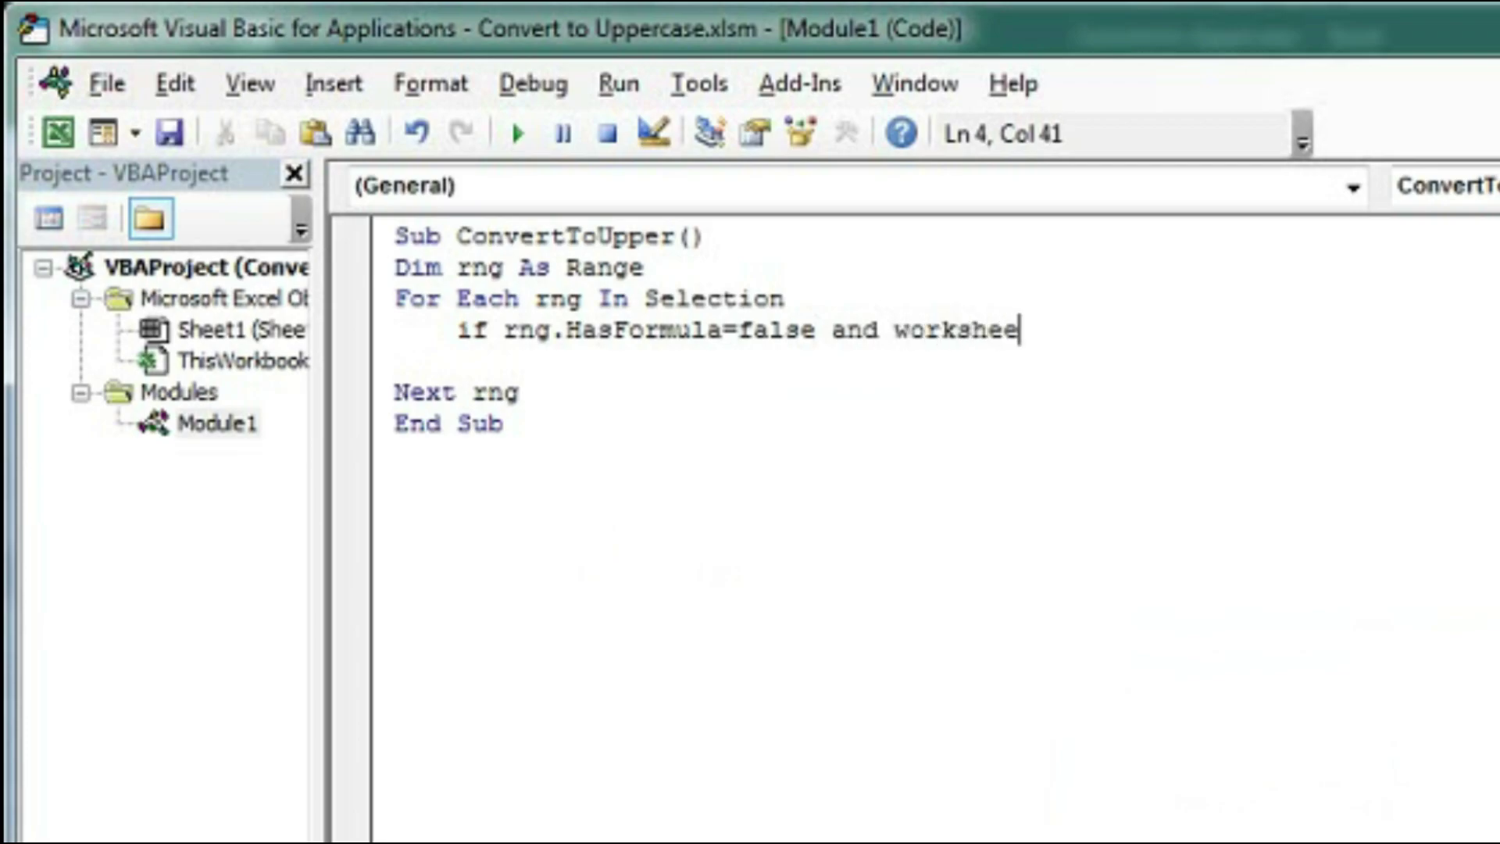
pyautogui.write('tfuncti')
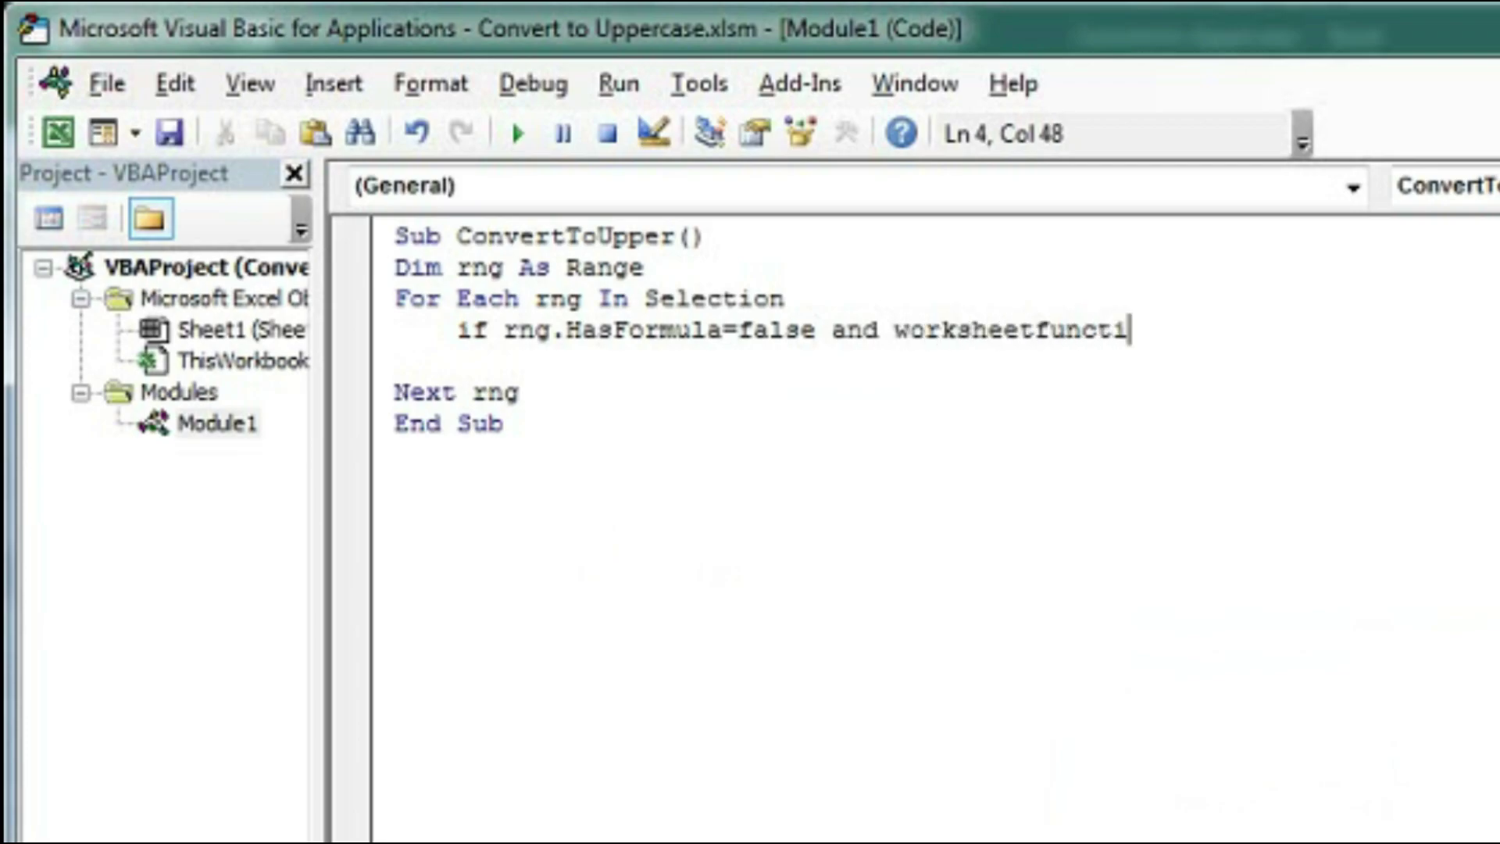
pyautogui.write('on.i')
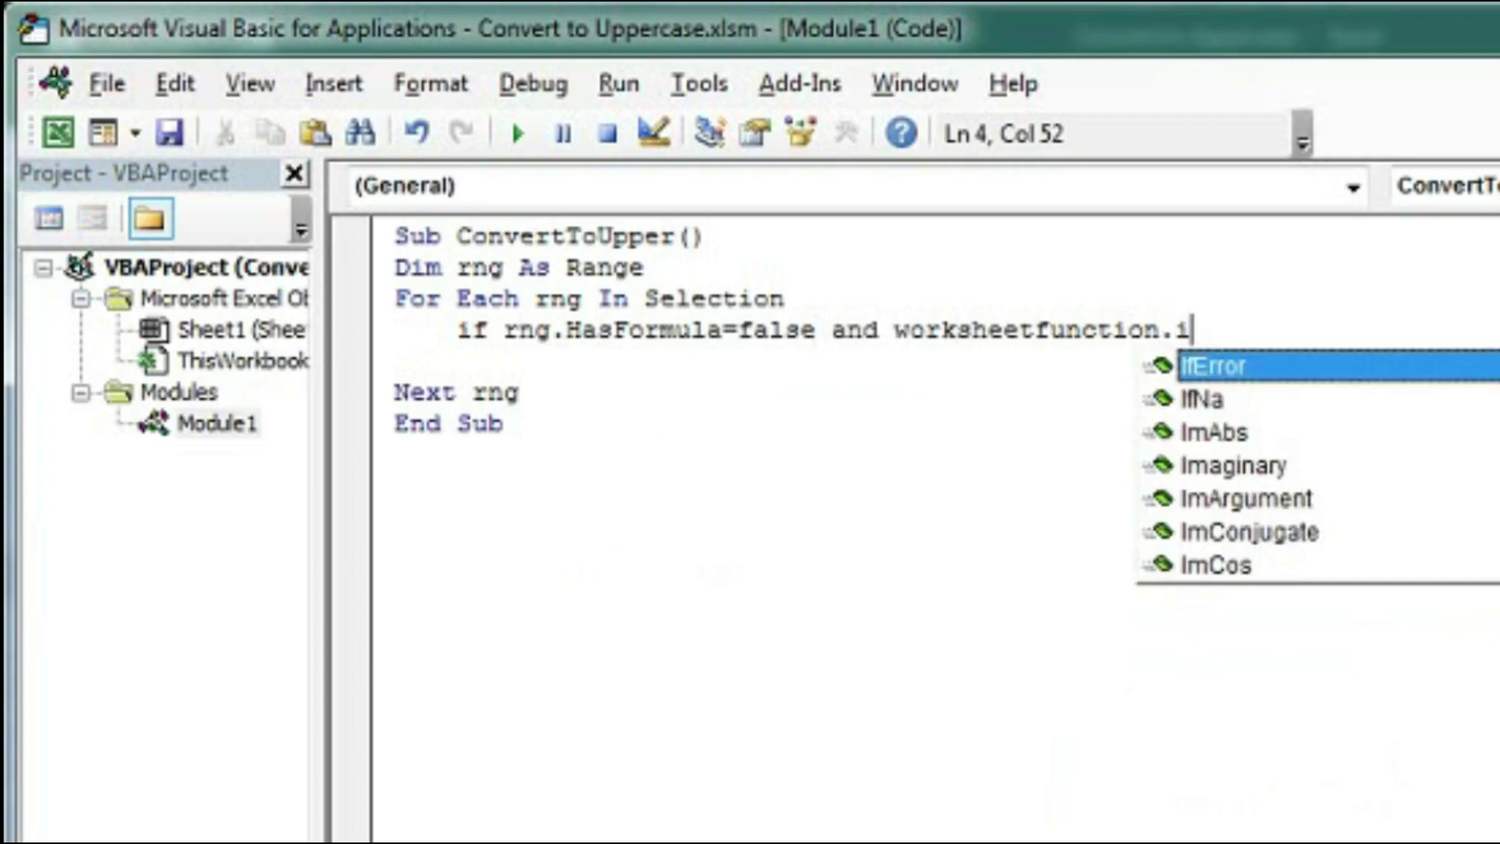
pyautogui.write('st')
# Step: Add the IsText(rng.Value) check and close the If condition's parenthesis
pyautogui.press('Tab')
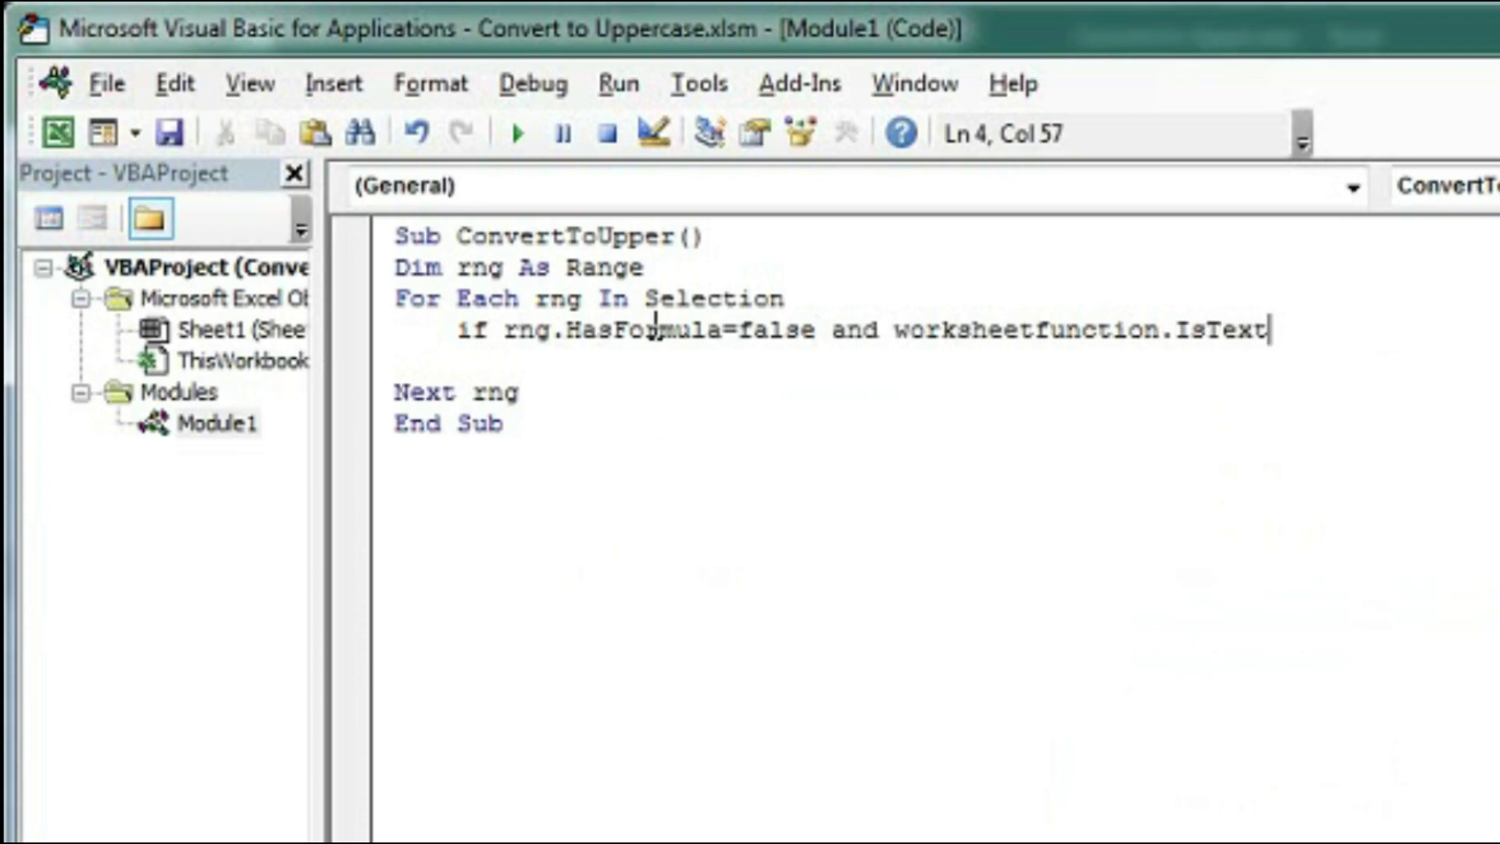
pyautogui.write('(rng')
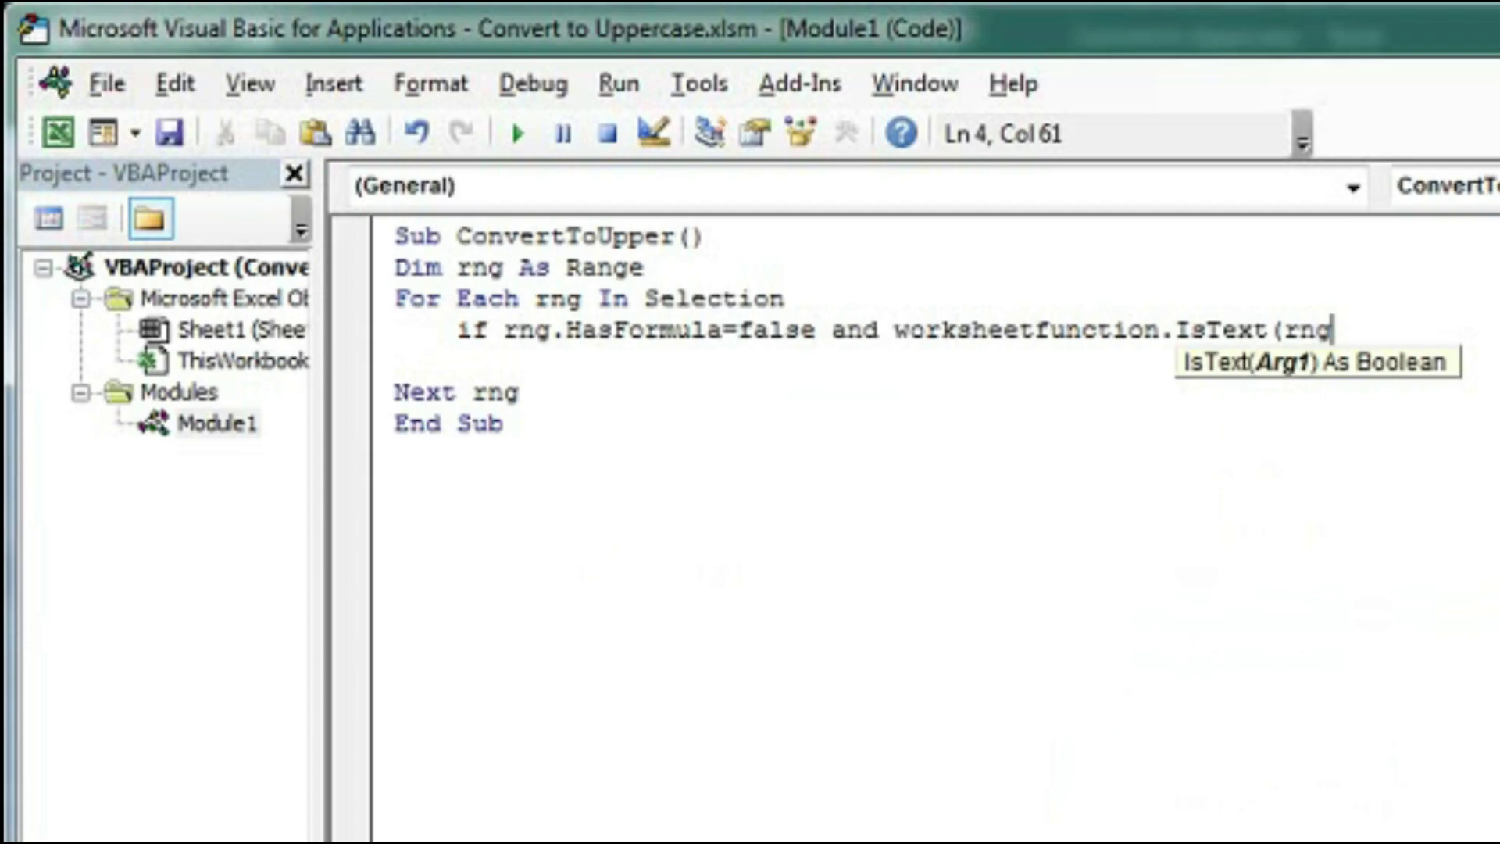
pyautogui.write(',')
pyautogui.press('BackSpace')
pyautogui.write('.')
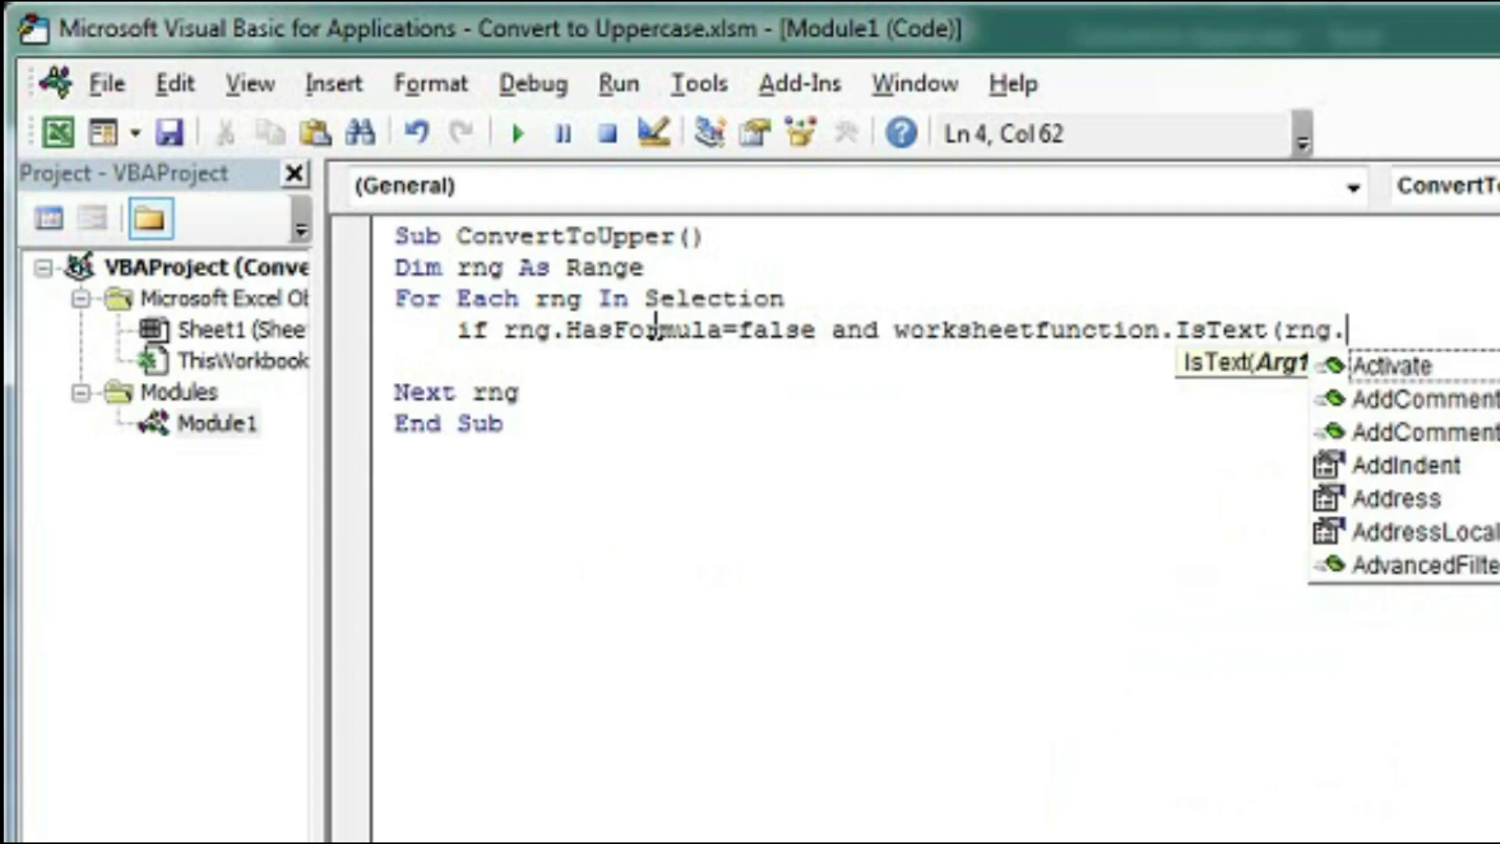
pyautogui.write('ba')
pyautogui.press('BackSpace')
pyautogui.press('BackSpace')
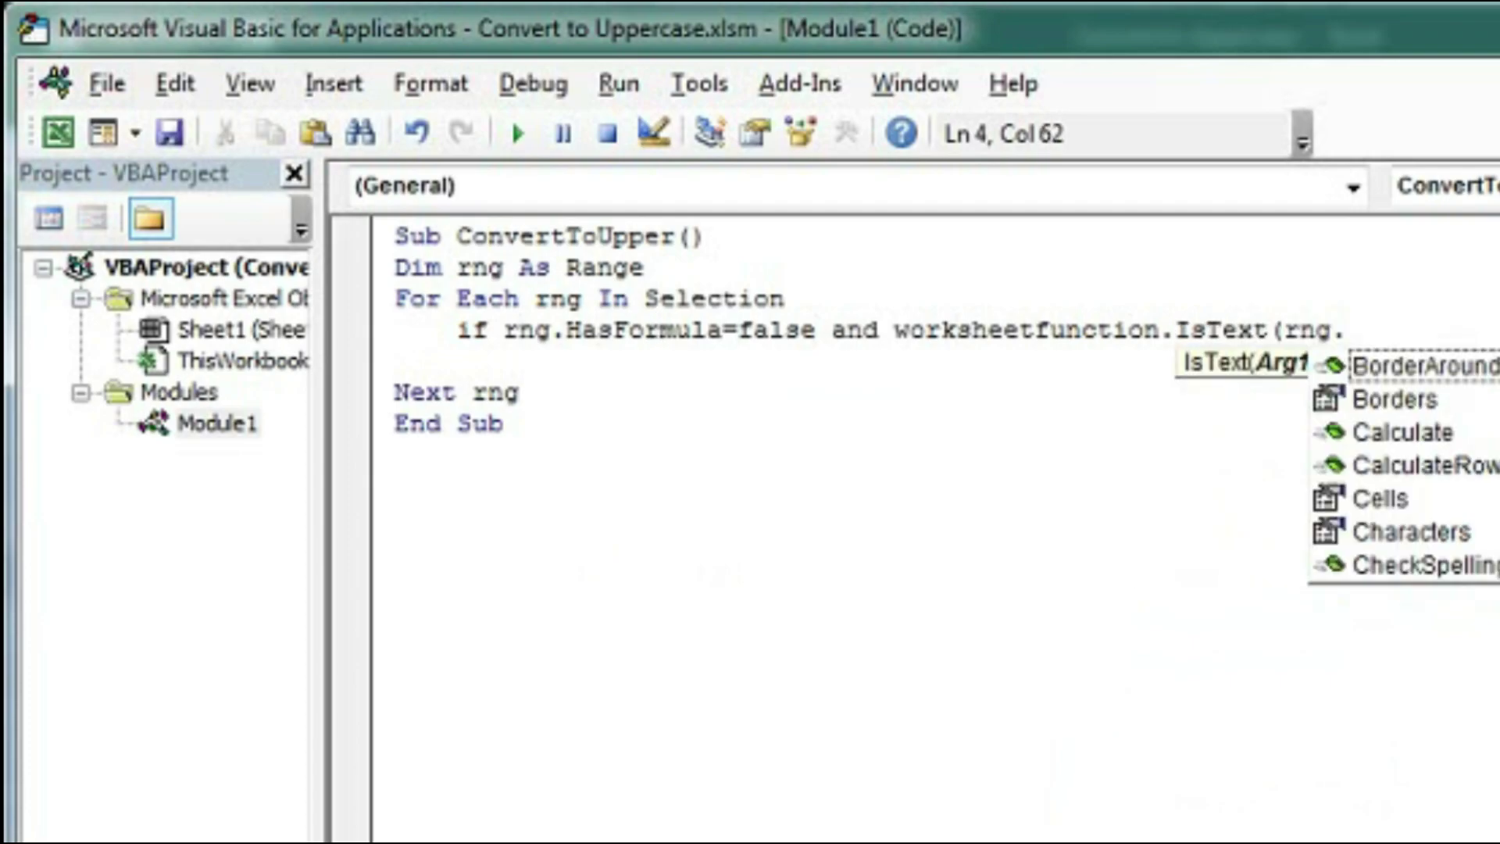
pyautogui.write('valu')
pyautogui.press('Up')
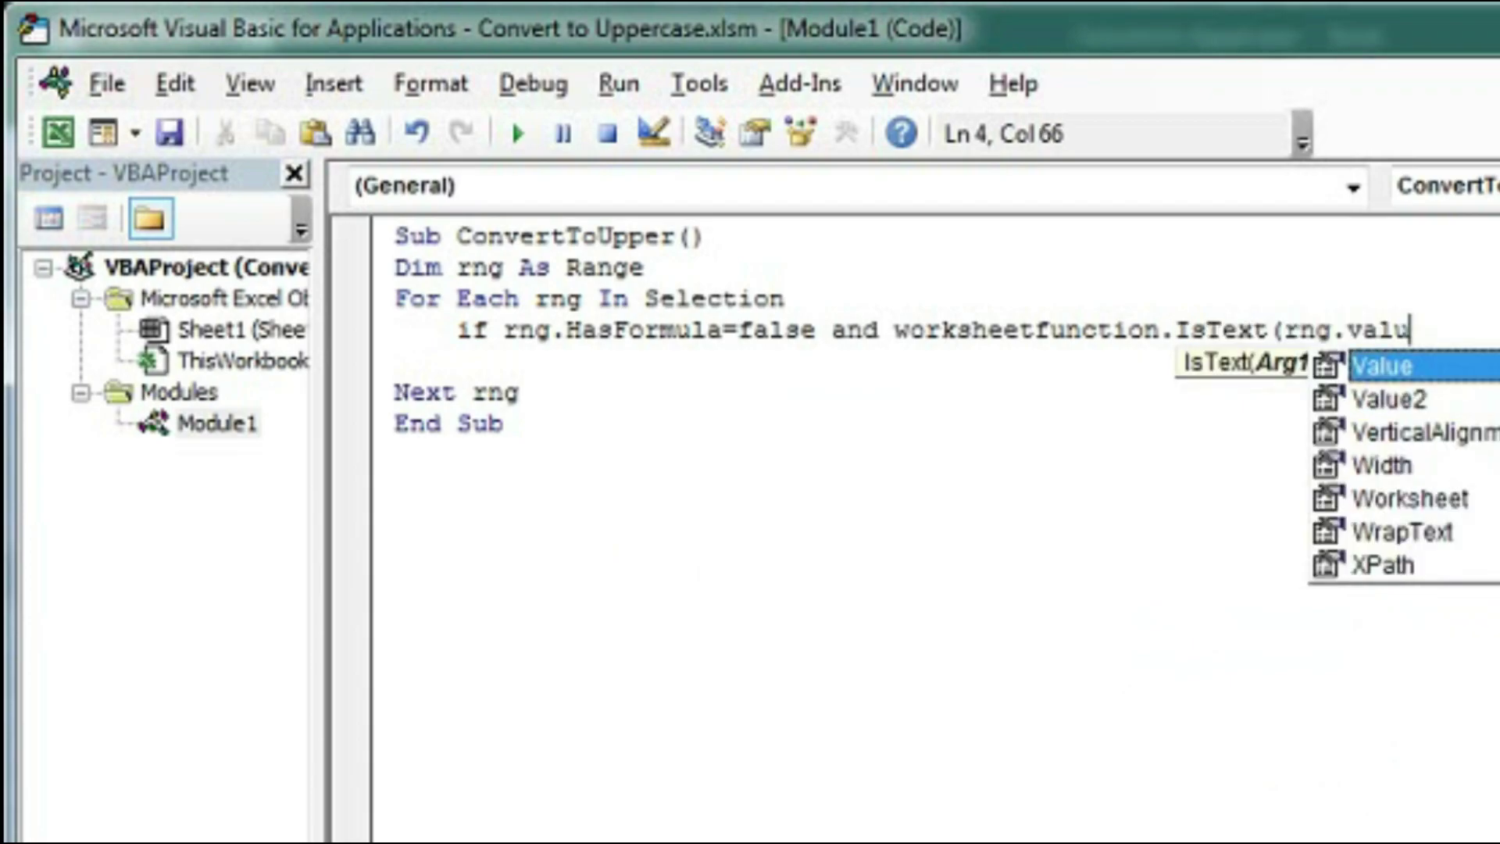
pyautogui.press('Tab')
pyautogui.write('=t')
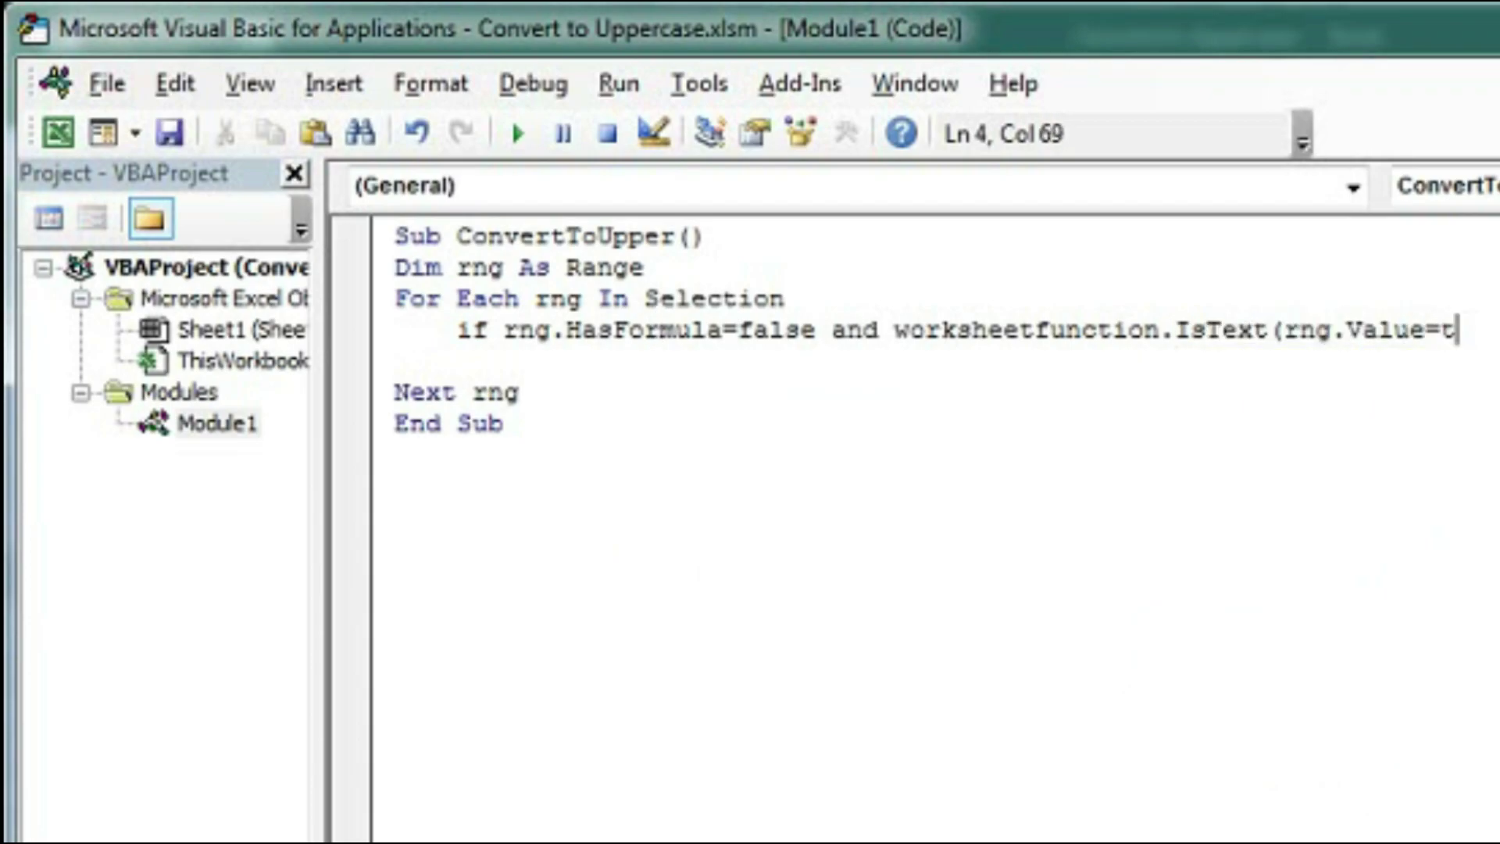
pyautogui.write('rue')
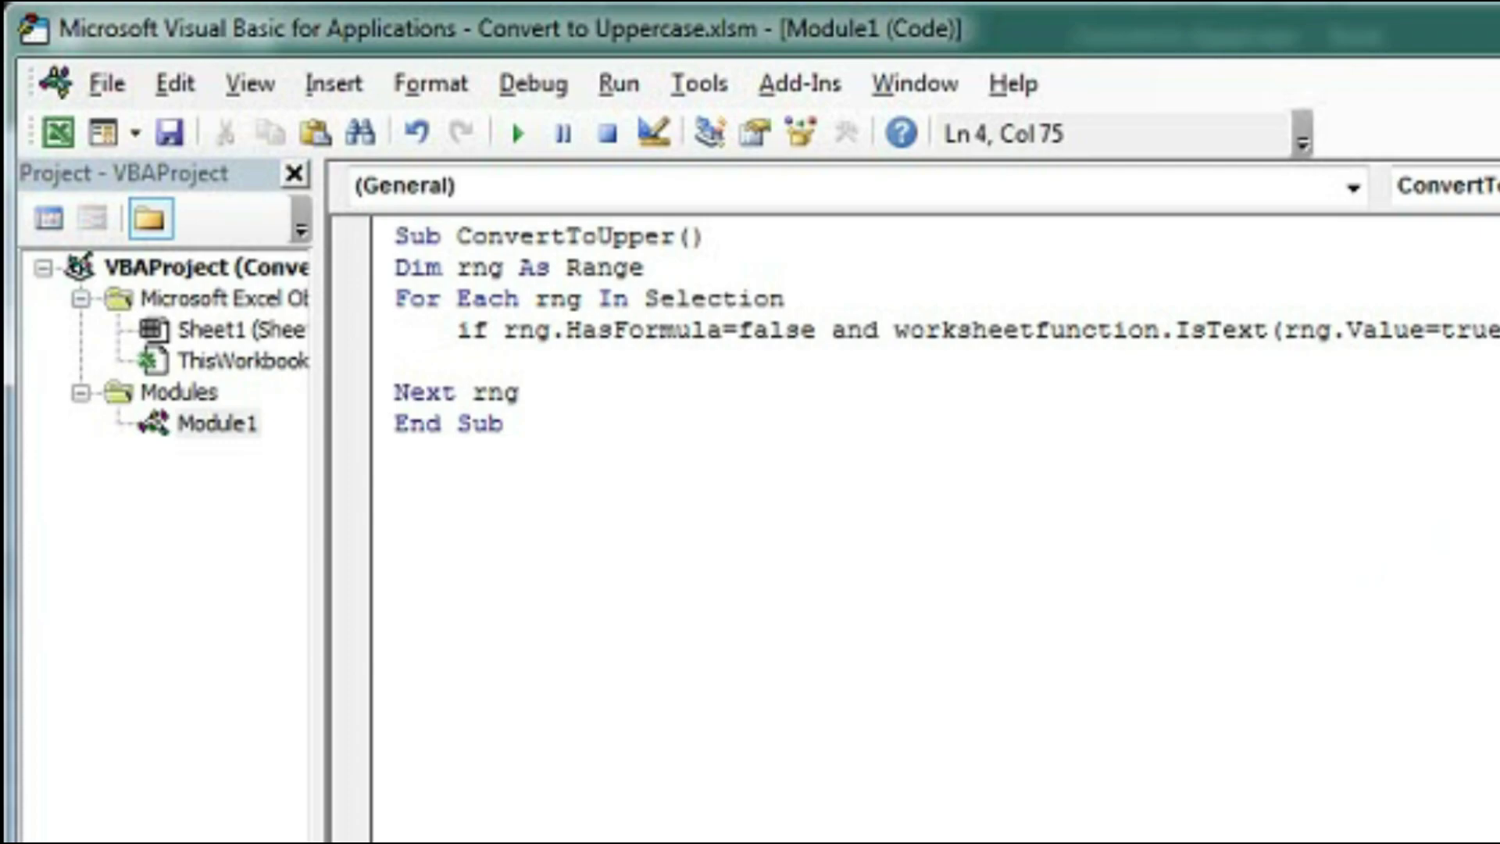
pyautogui.write(')')
pyautogui.press('Return')
pyautogui.press('Return')
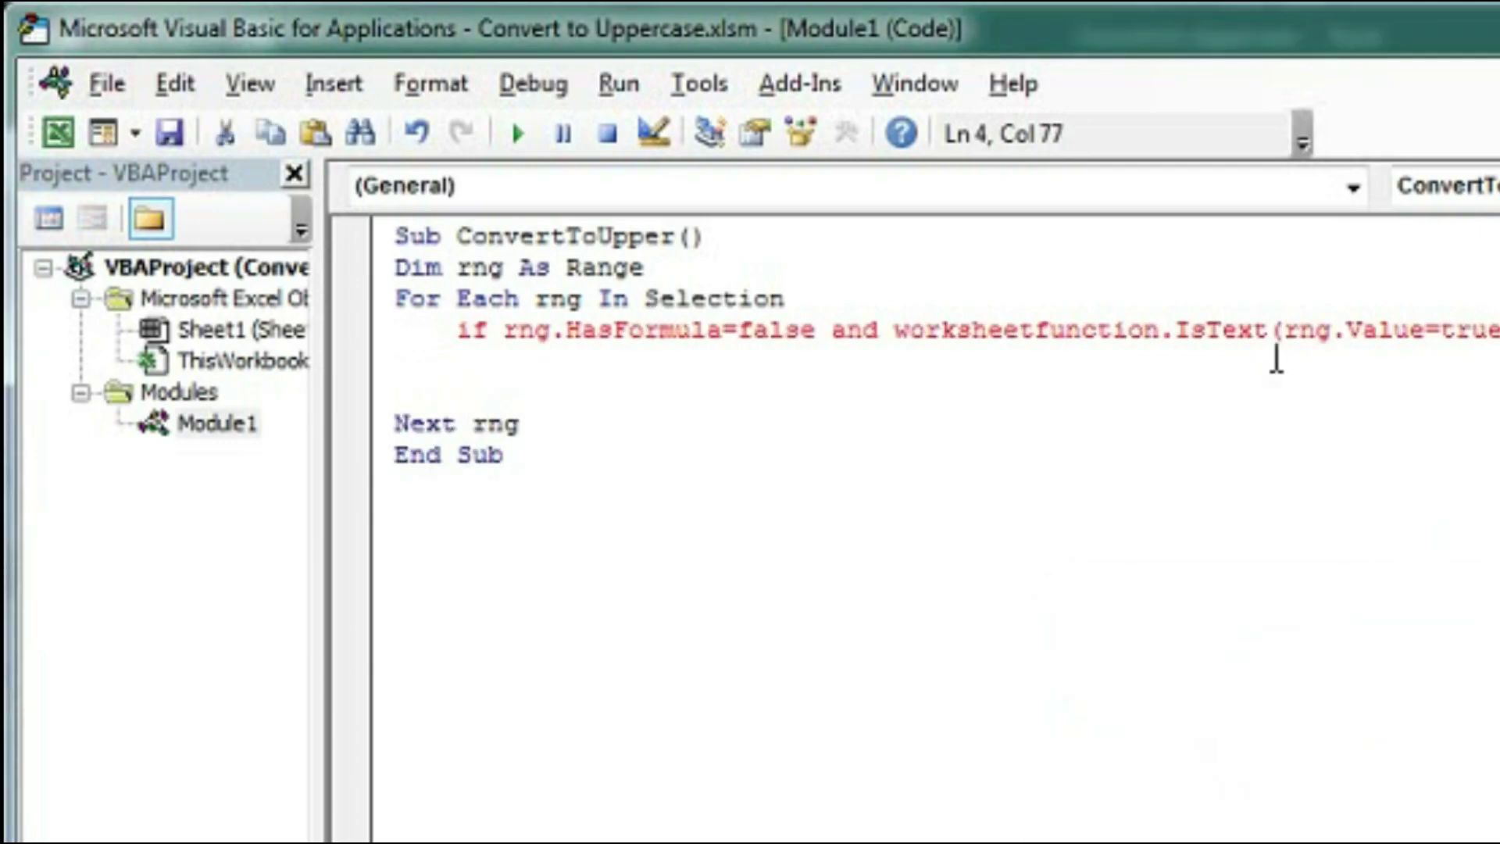
pyautogui.click(1432, 330)
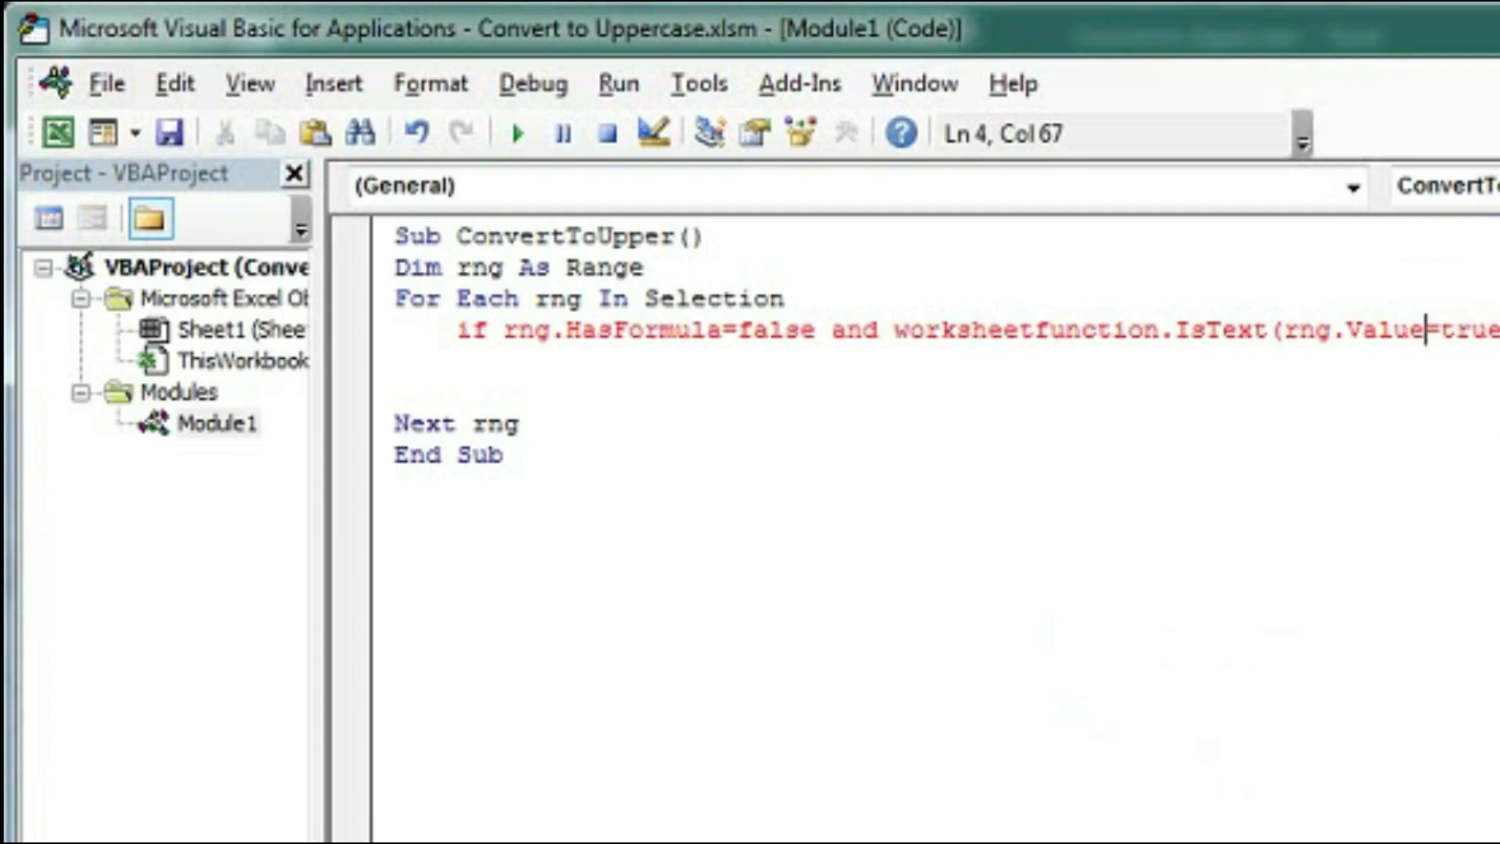
pyautogui.write(')')
# Step: Add End If, highlight the no-formula and IsText checks, and indent the inner line
pyautogui.press('Down')
pyautogui.press('Down')
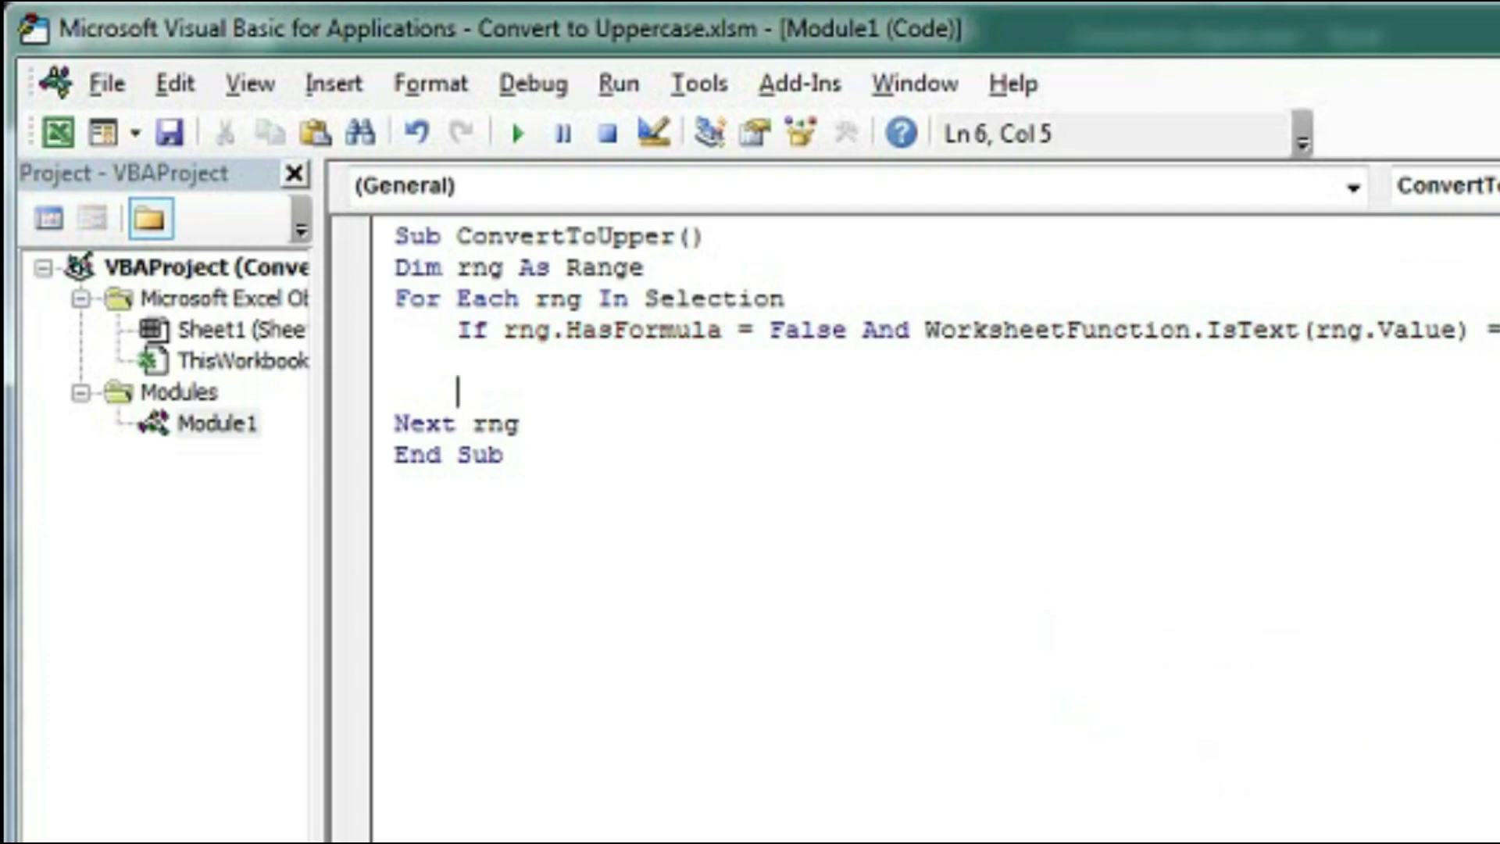
pyautogui.write('end if')
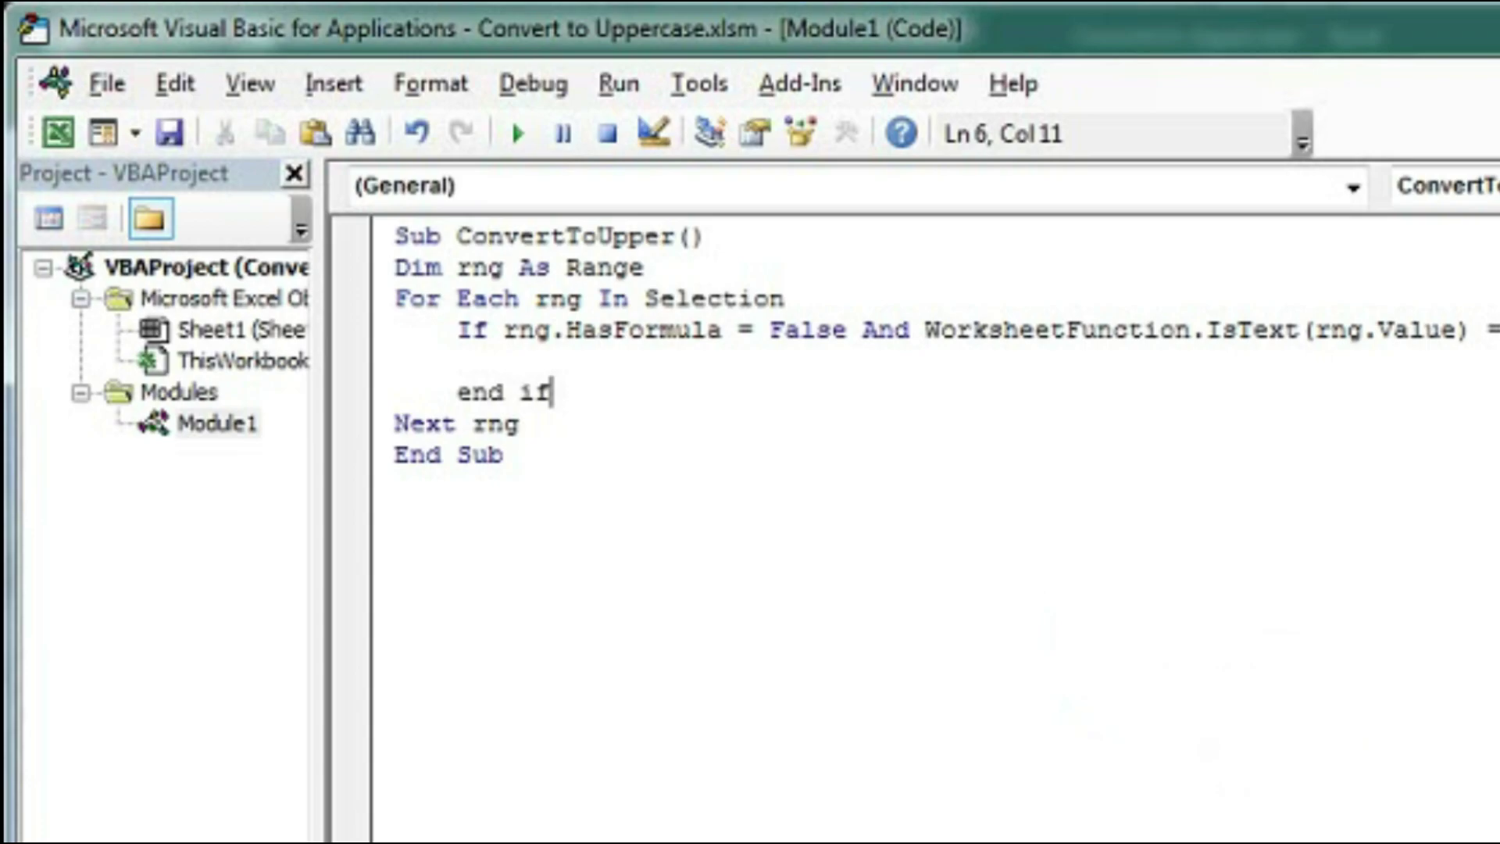
pyautogui.click(583, 331)
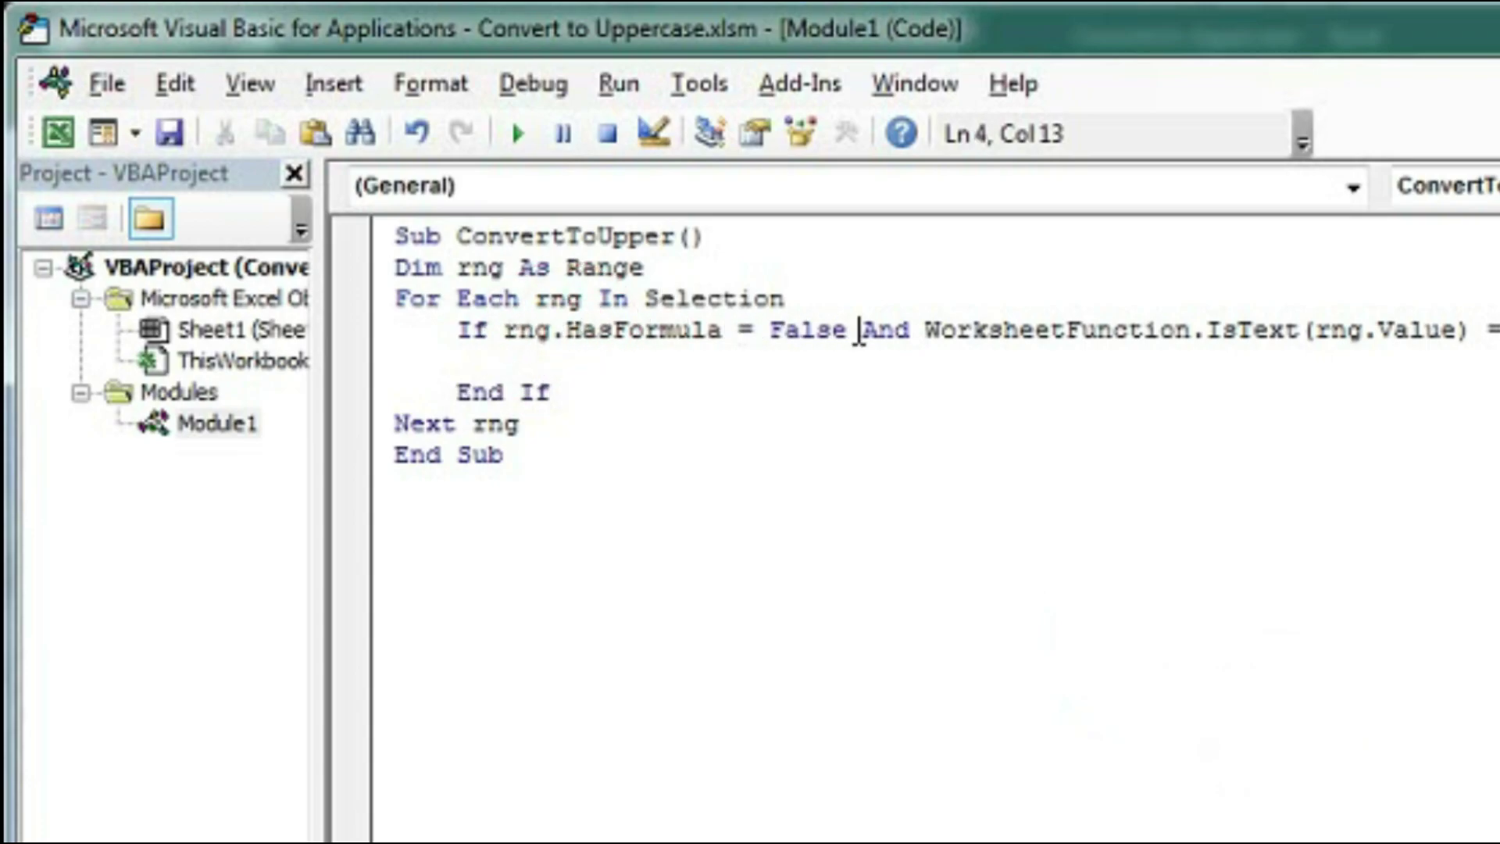
pyautogui.moveTo(846, 332); pyautogui.dragTo(510, 335)
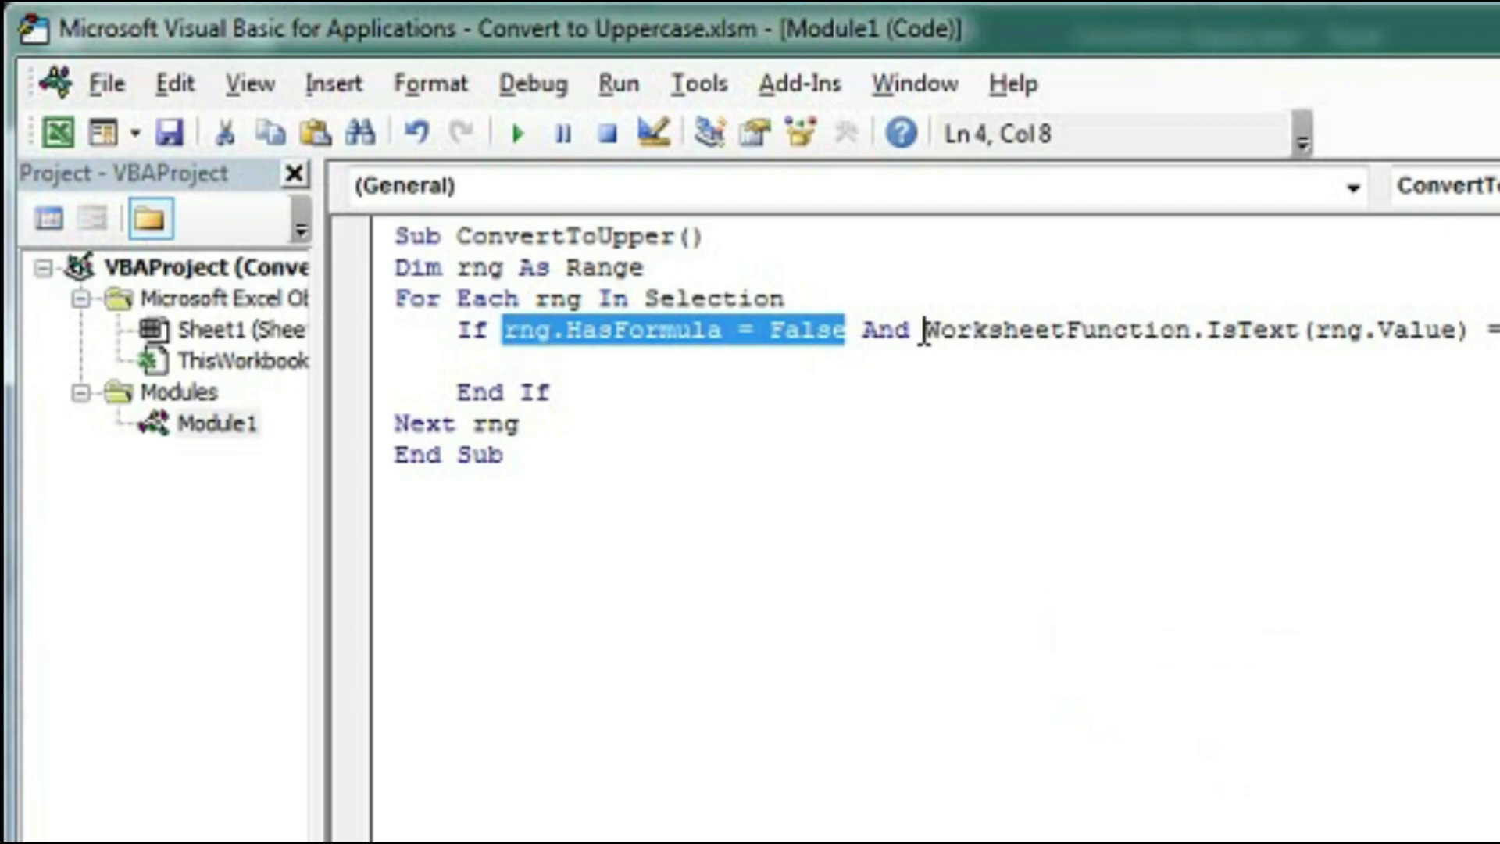
pyautogui.moveTo(926, 332); pyautogui.dragTo(1480, 332)
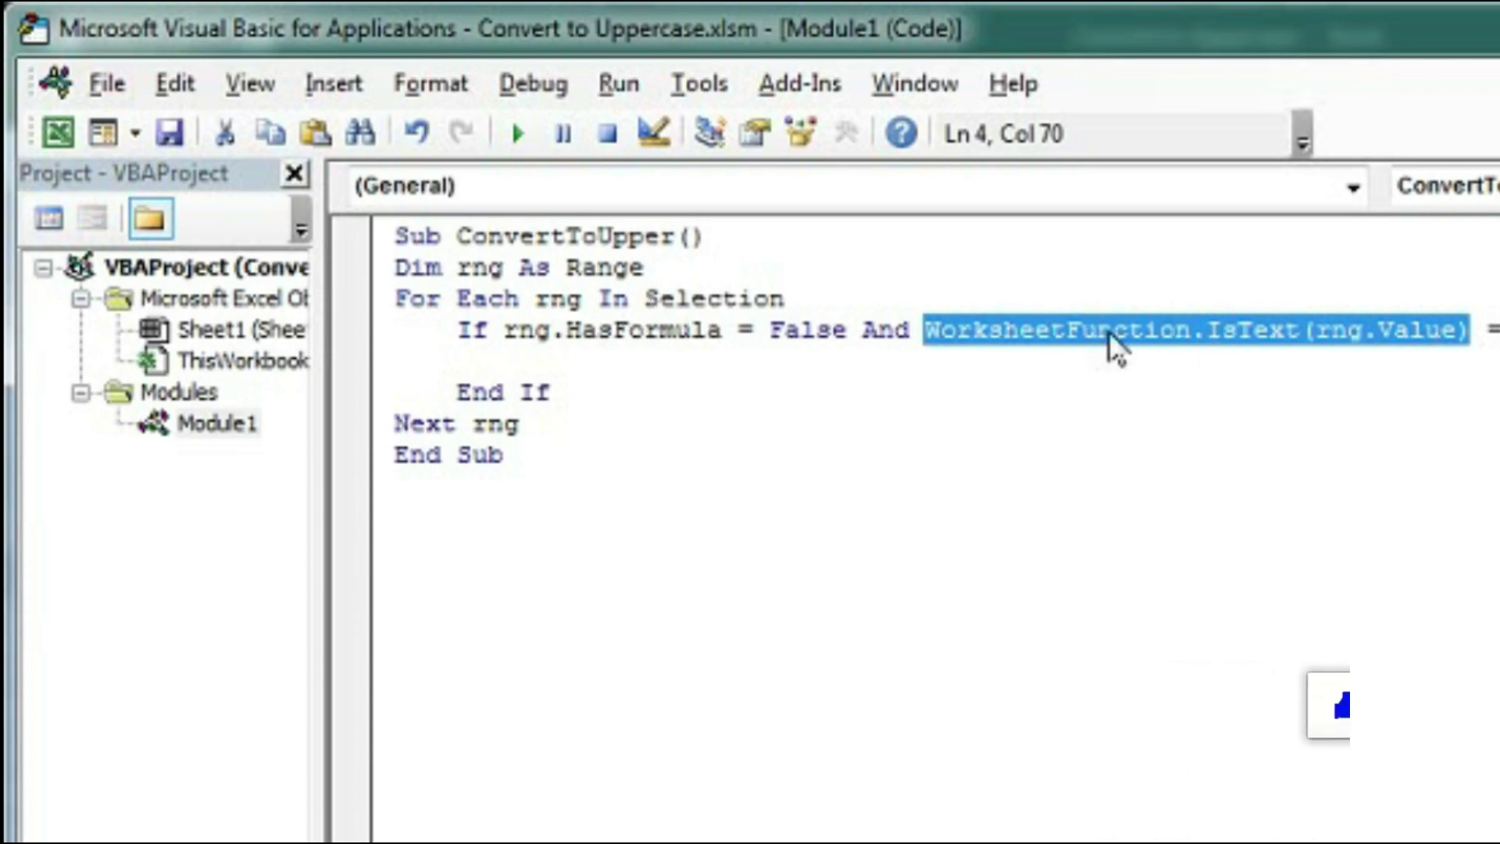
pyautogui.click(552, 362)
pyautogui.press('Tab')
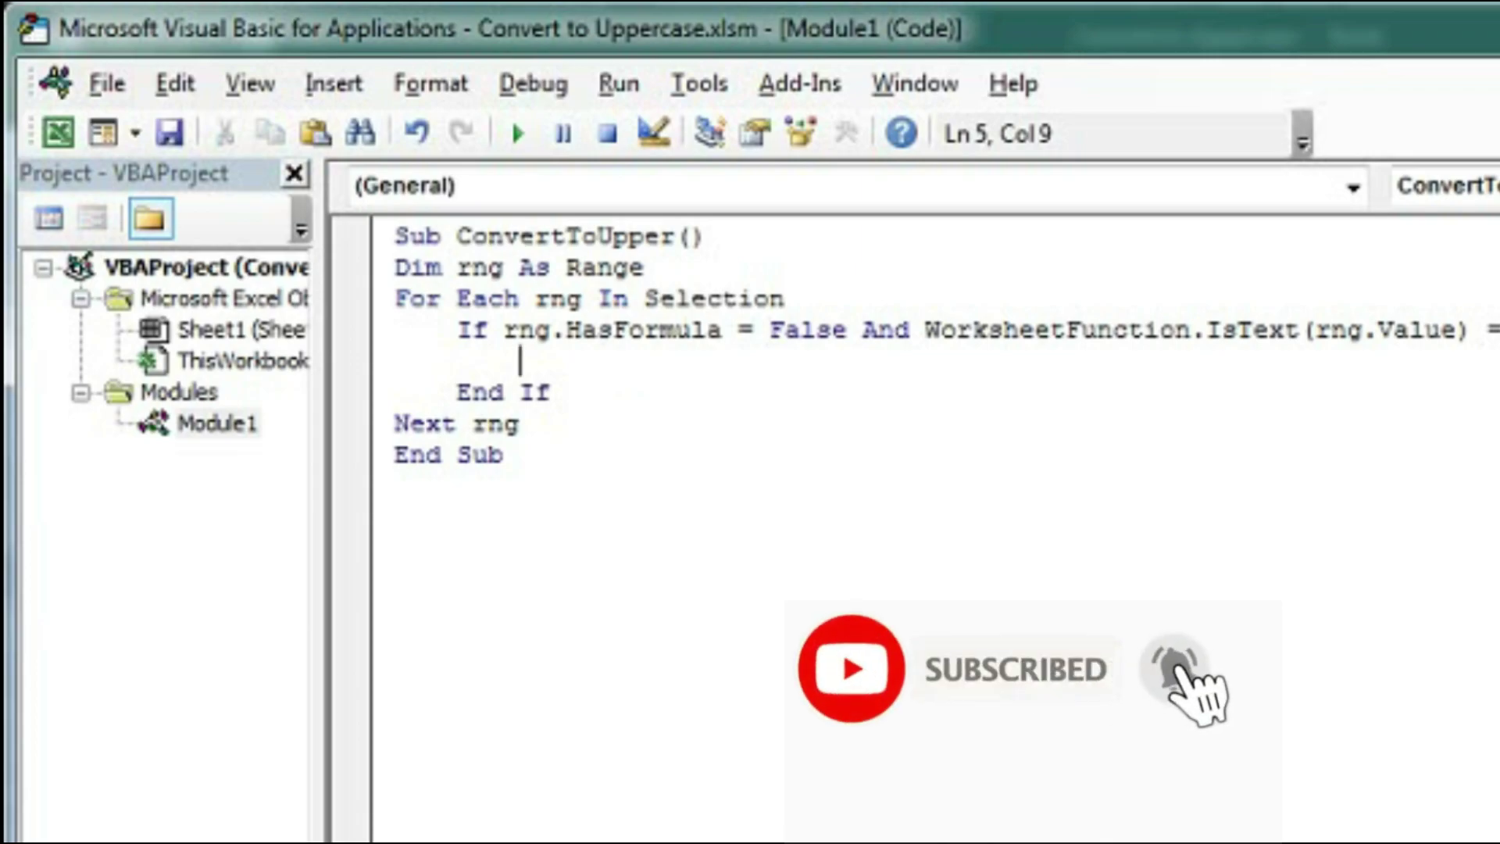
pyautogui.write('r')
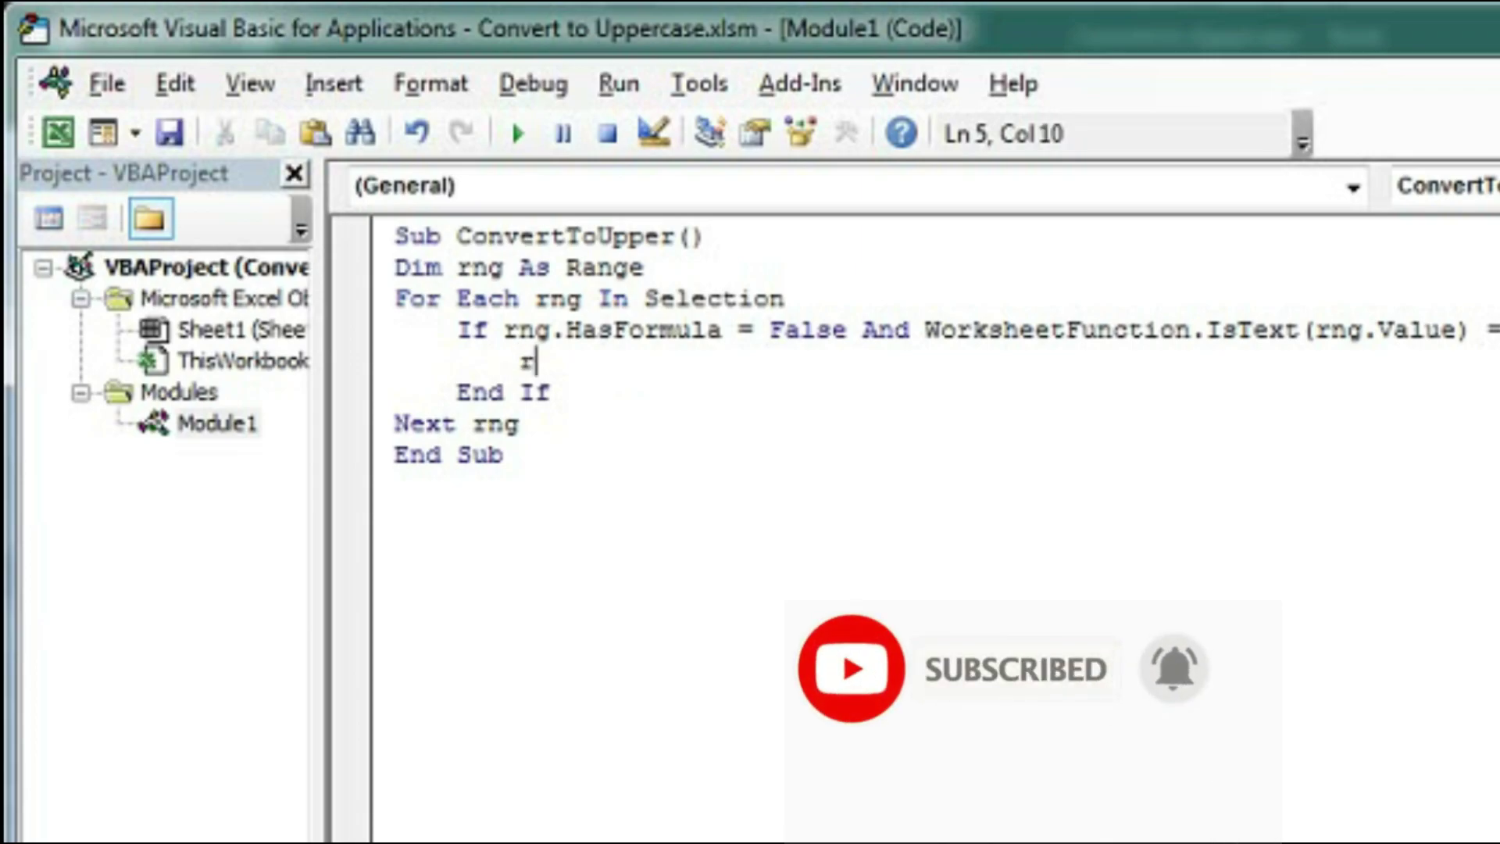
pyautogui.write('ng.va')
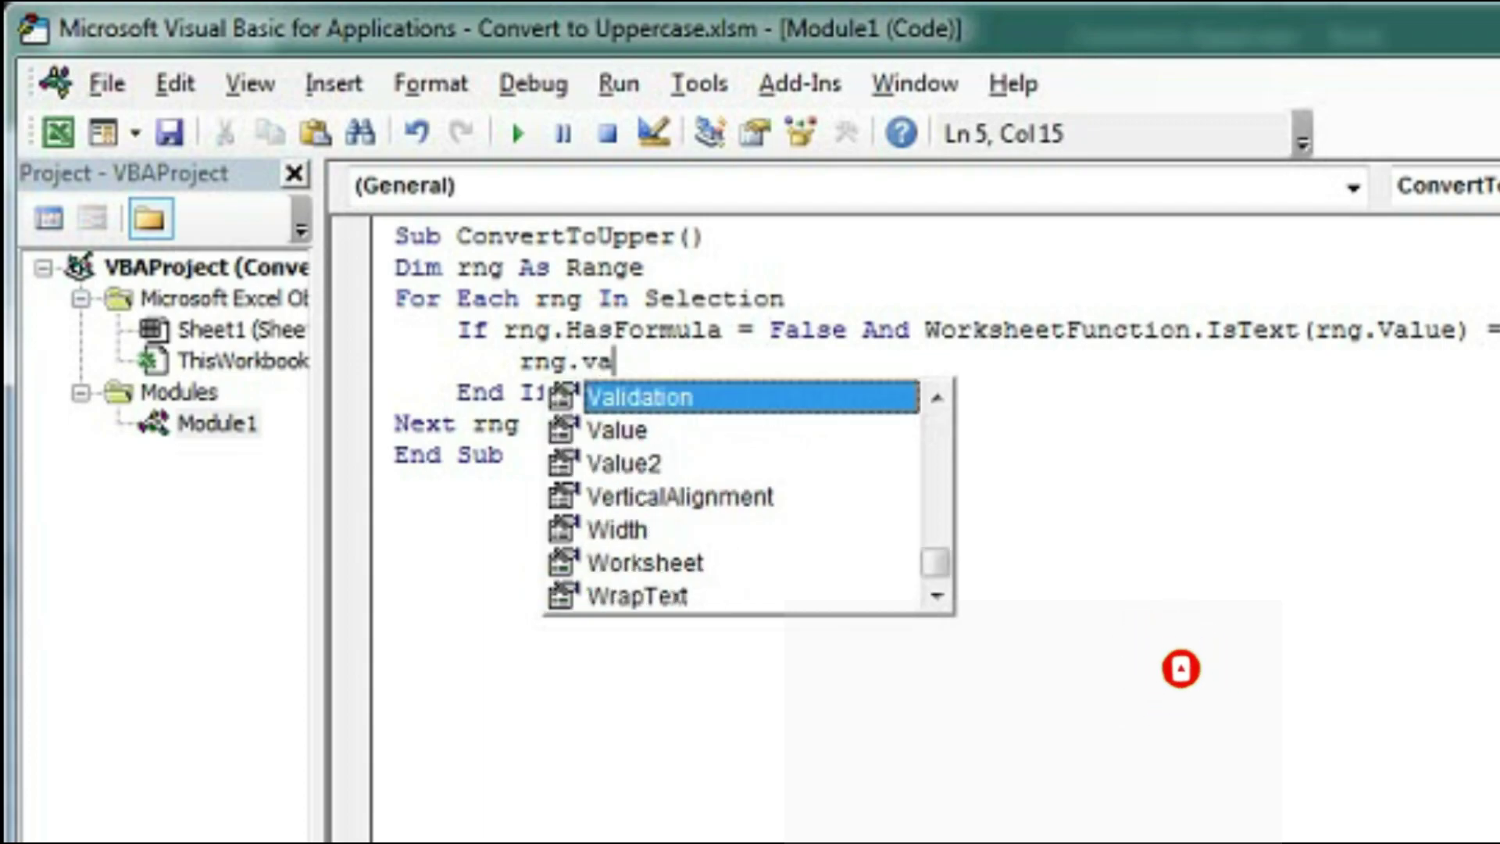
pyautogui.write('lue=')
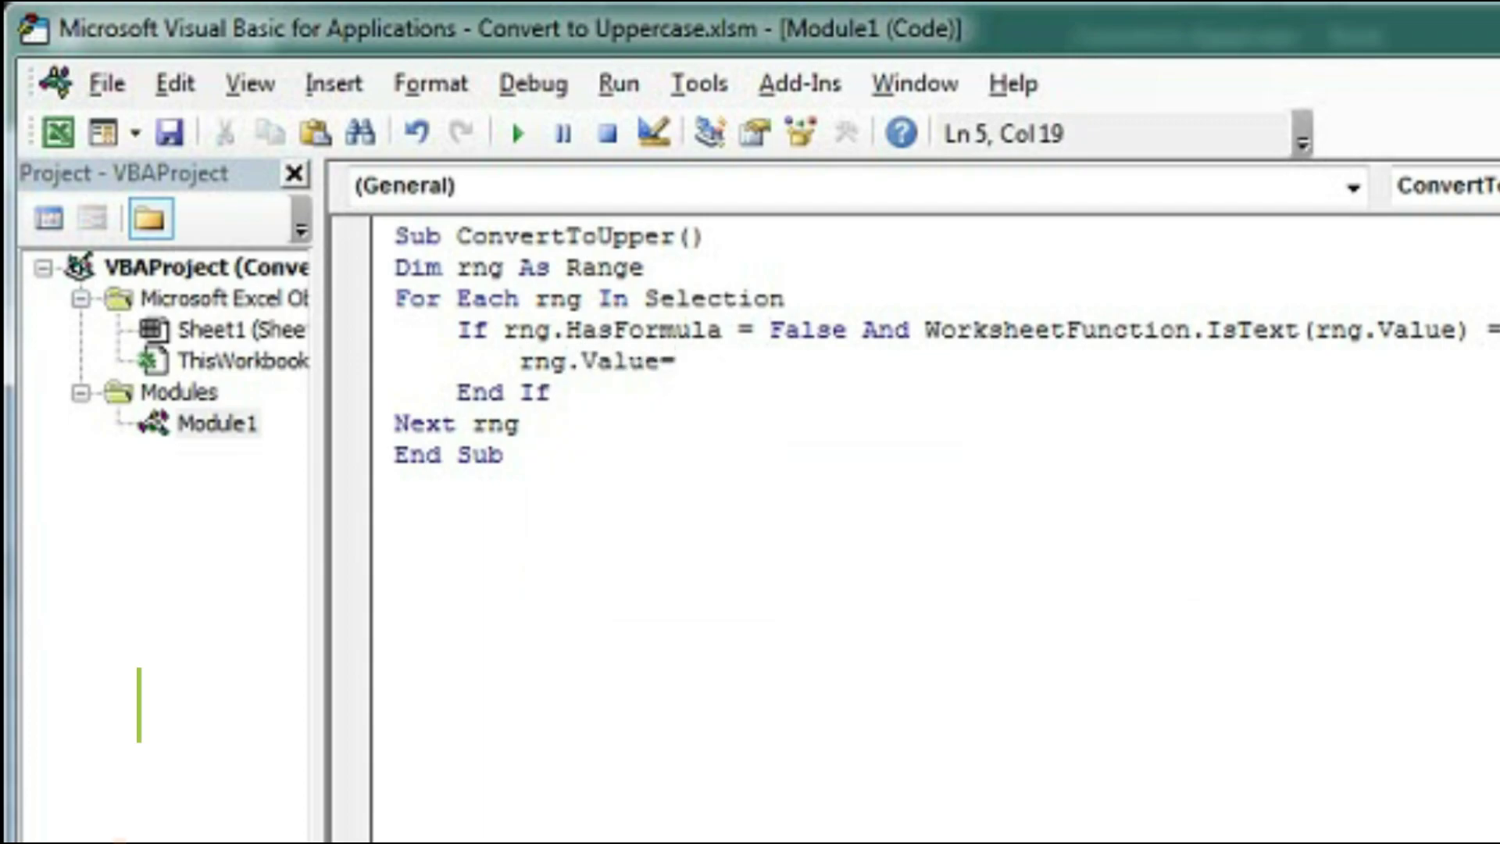
pyautogui.write('uca')
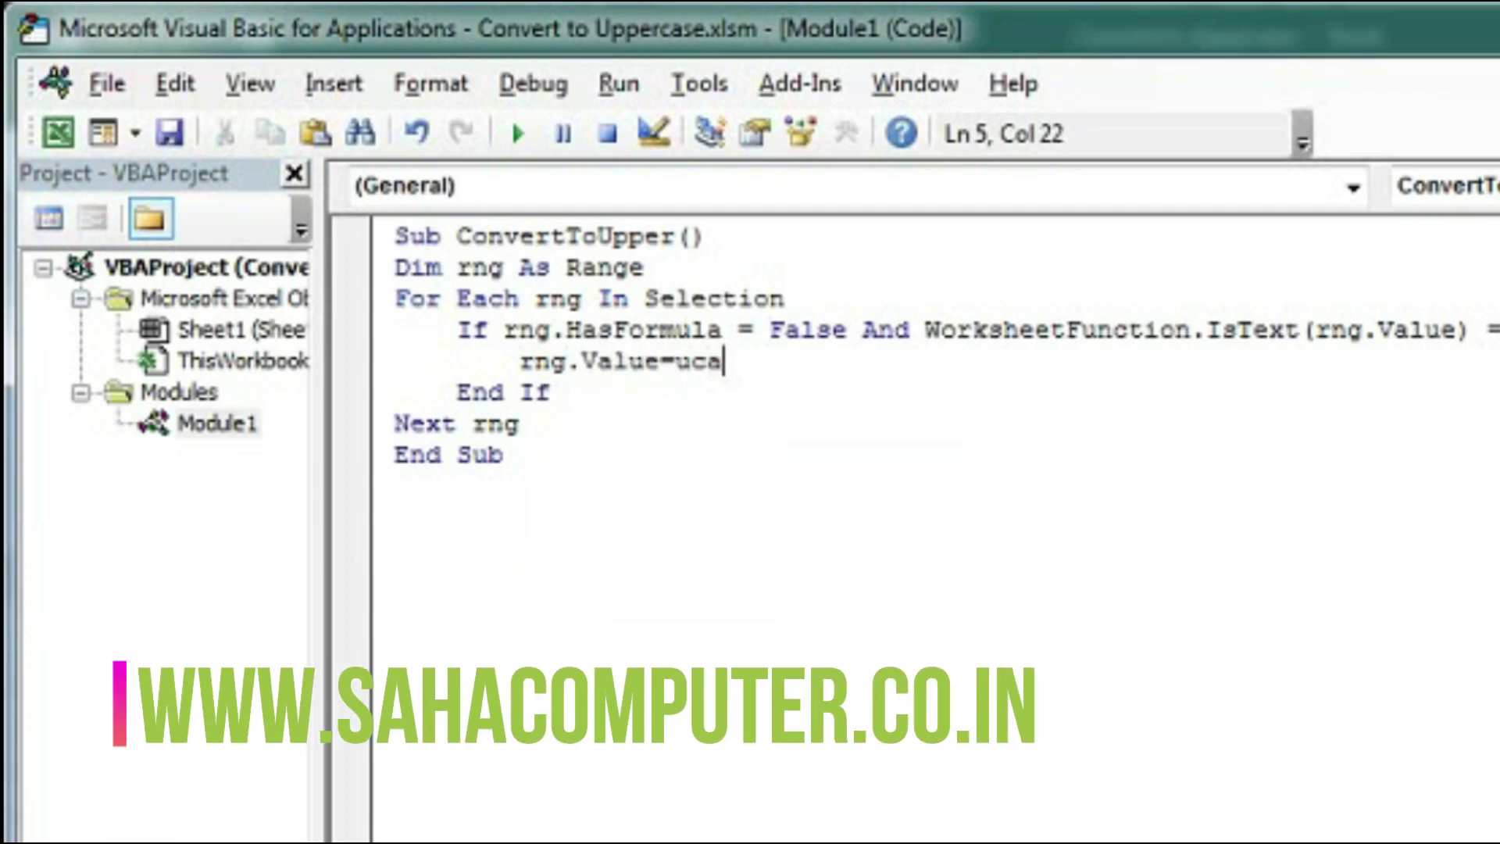
pyautogui.write('se(')
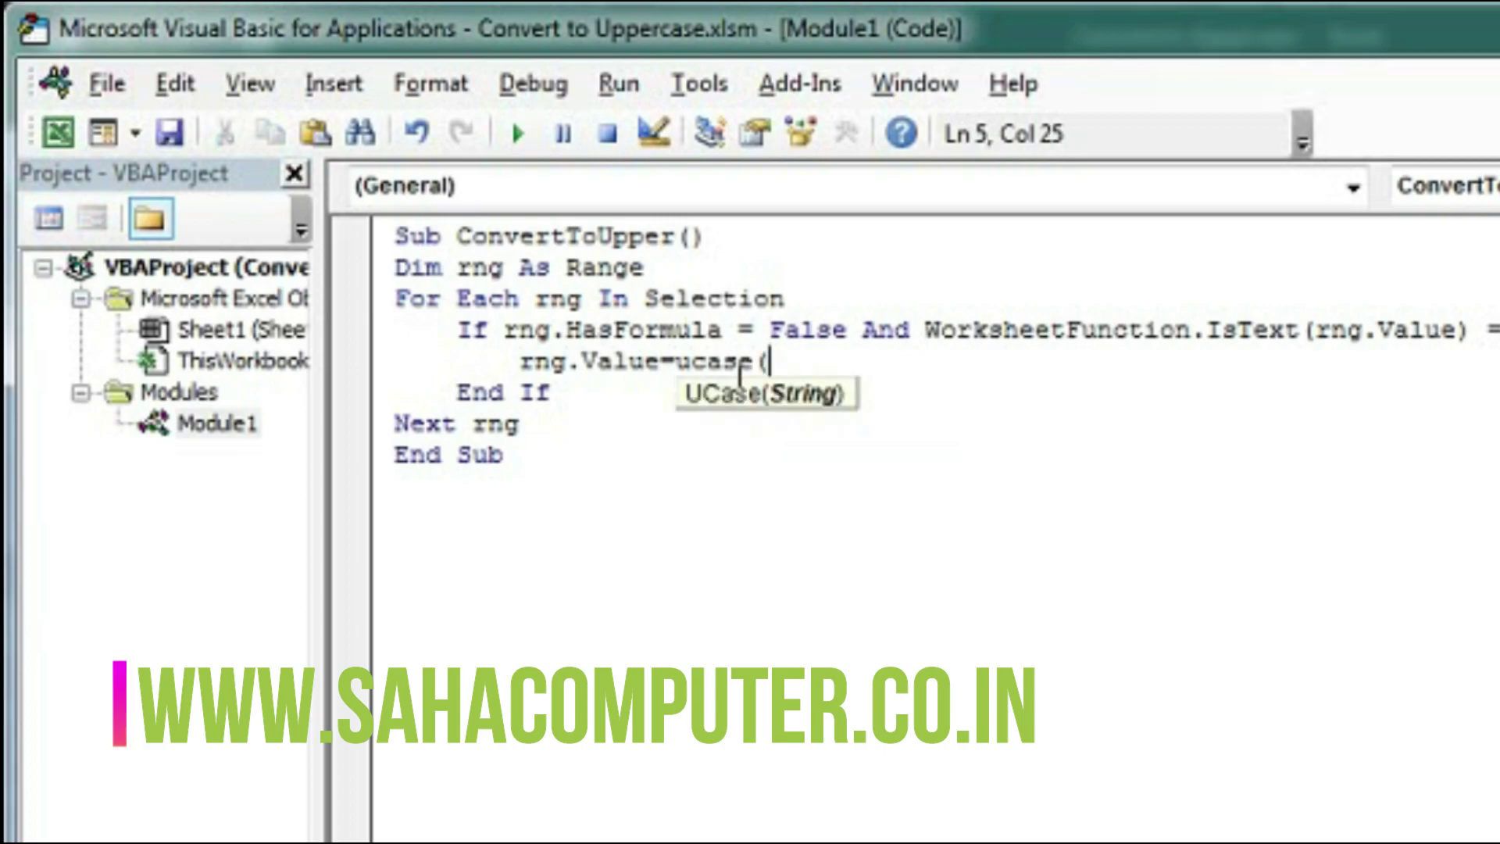
pyautogui.write('rng')
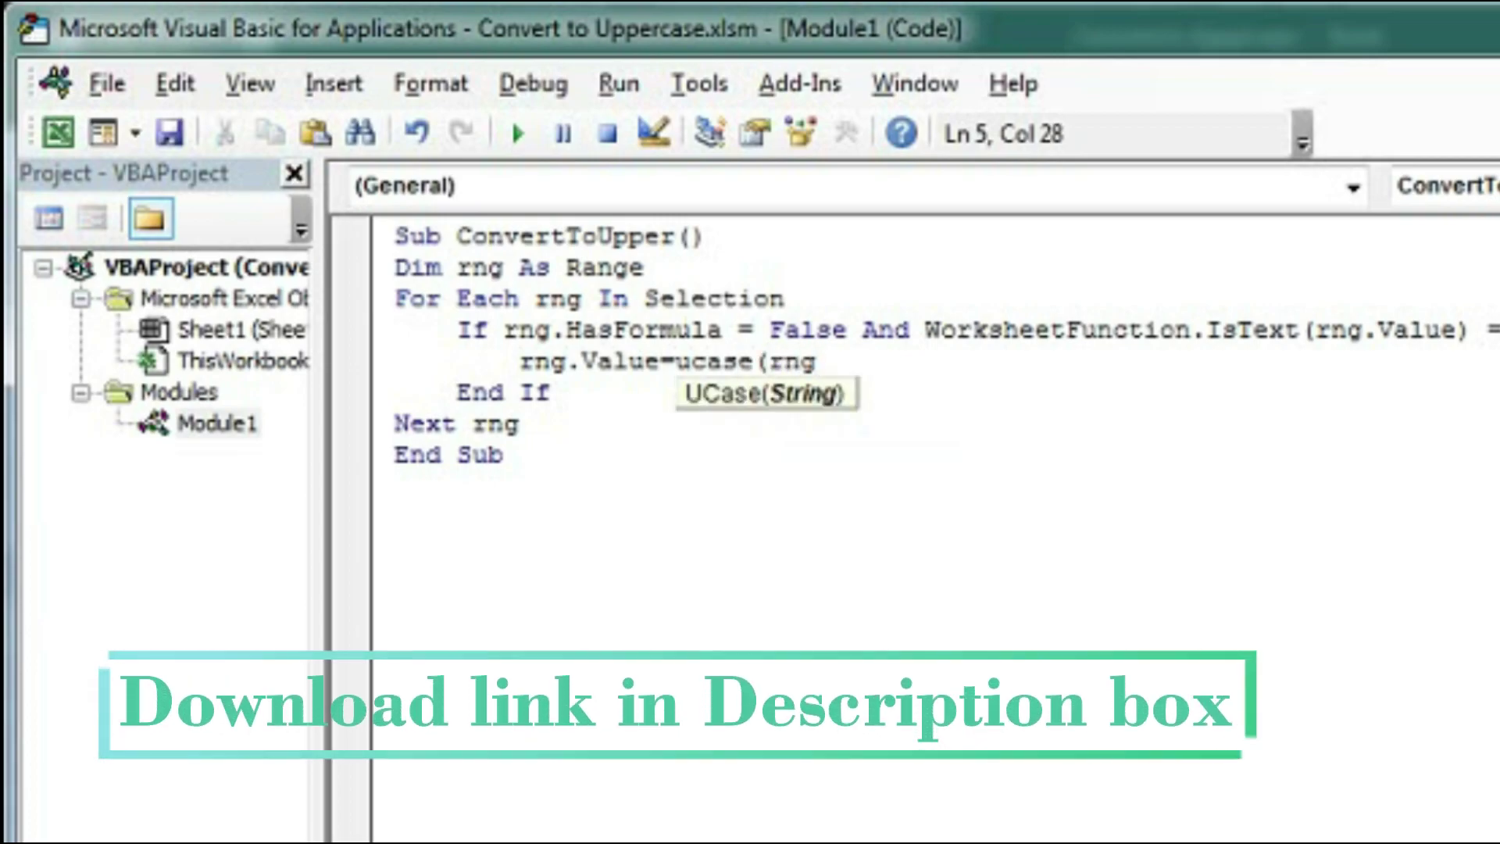
pyautogui.write('.va')
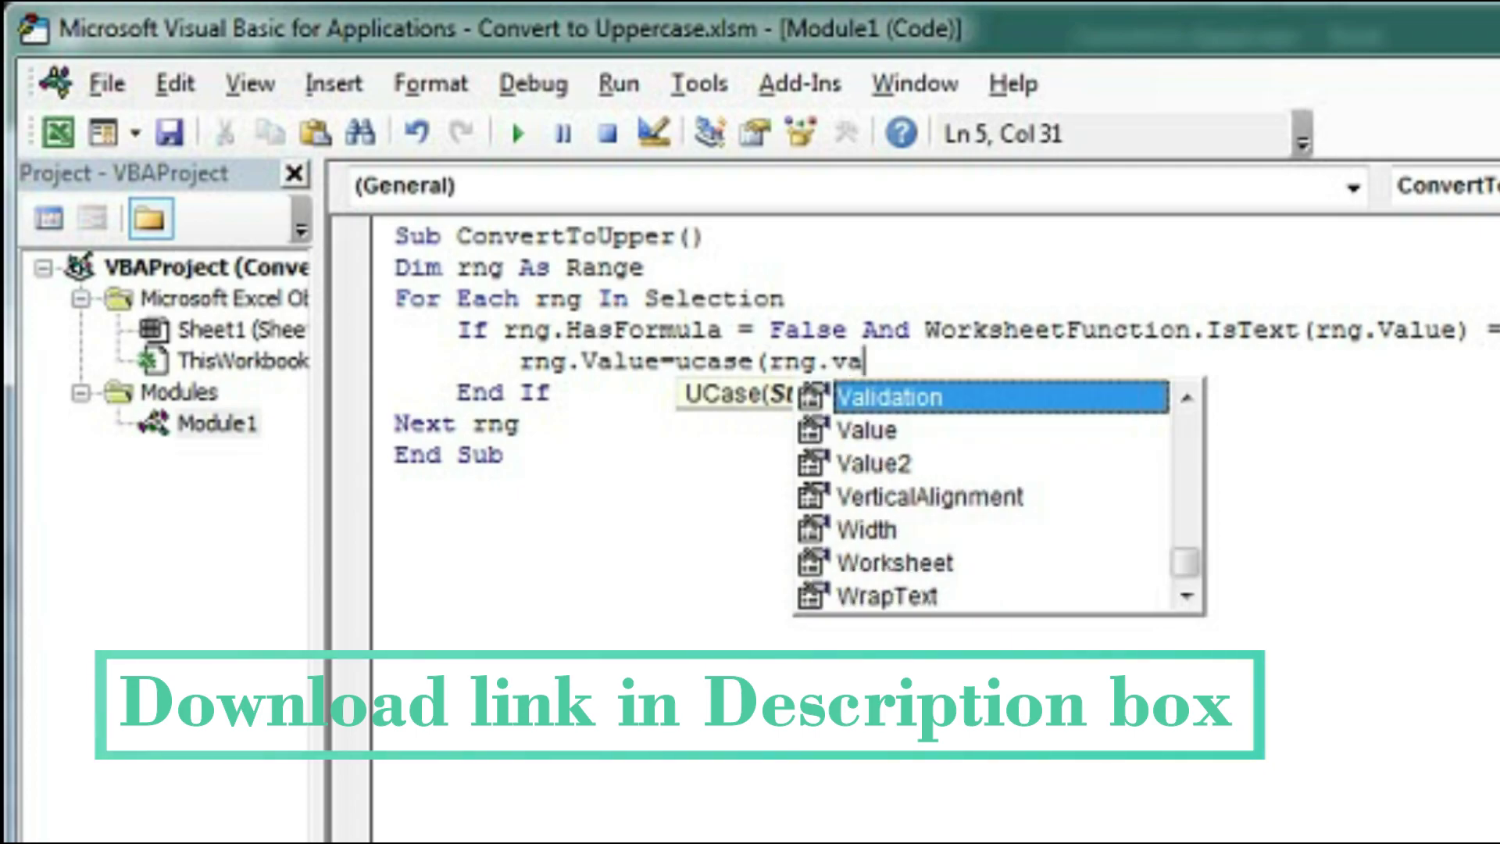
pyautogui.write('lue')
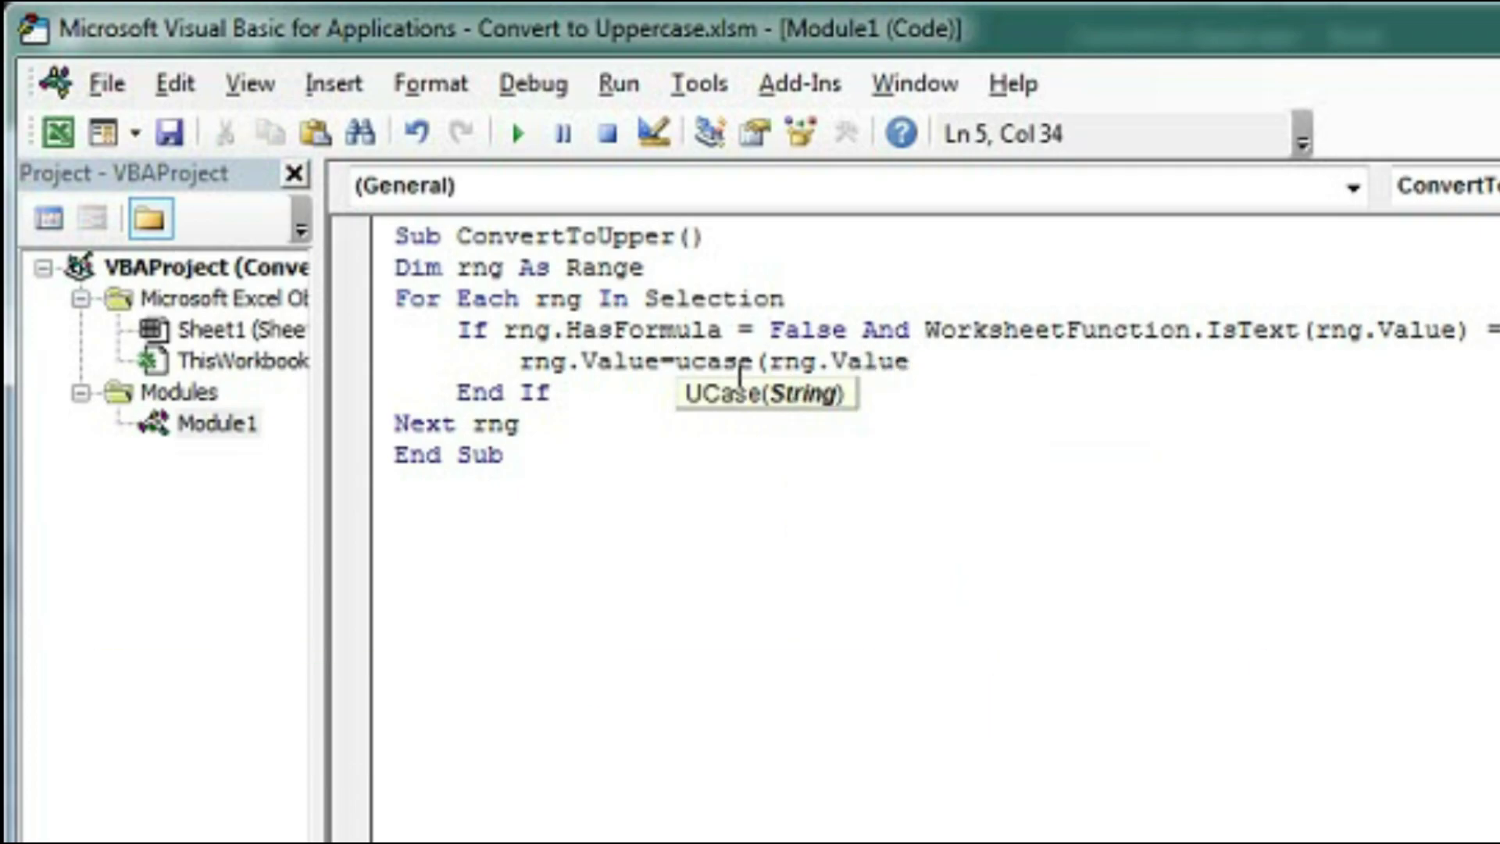
pyautogui.write(')')
# Step: Write rng.Value = UCase(rng.Value) and assign ConvertToUpper to the Convert To Upper Case button
pyautogui.press('Down')
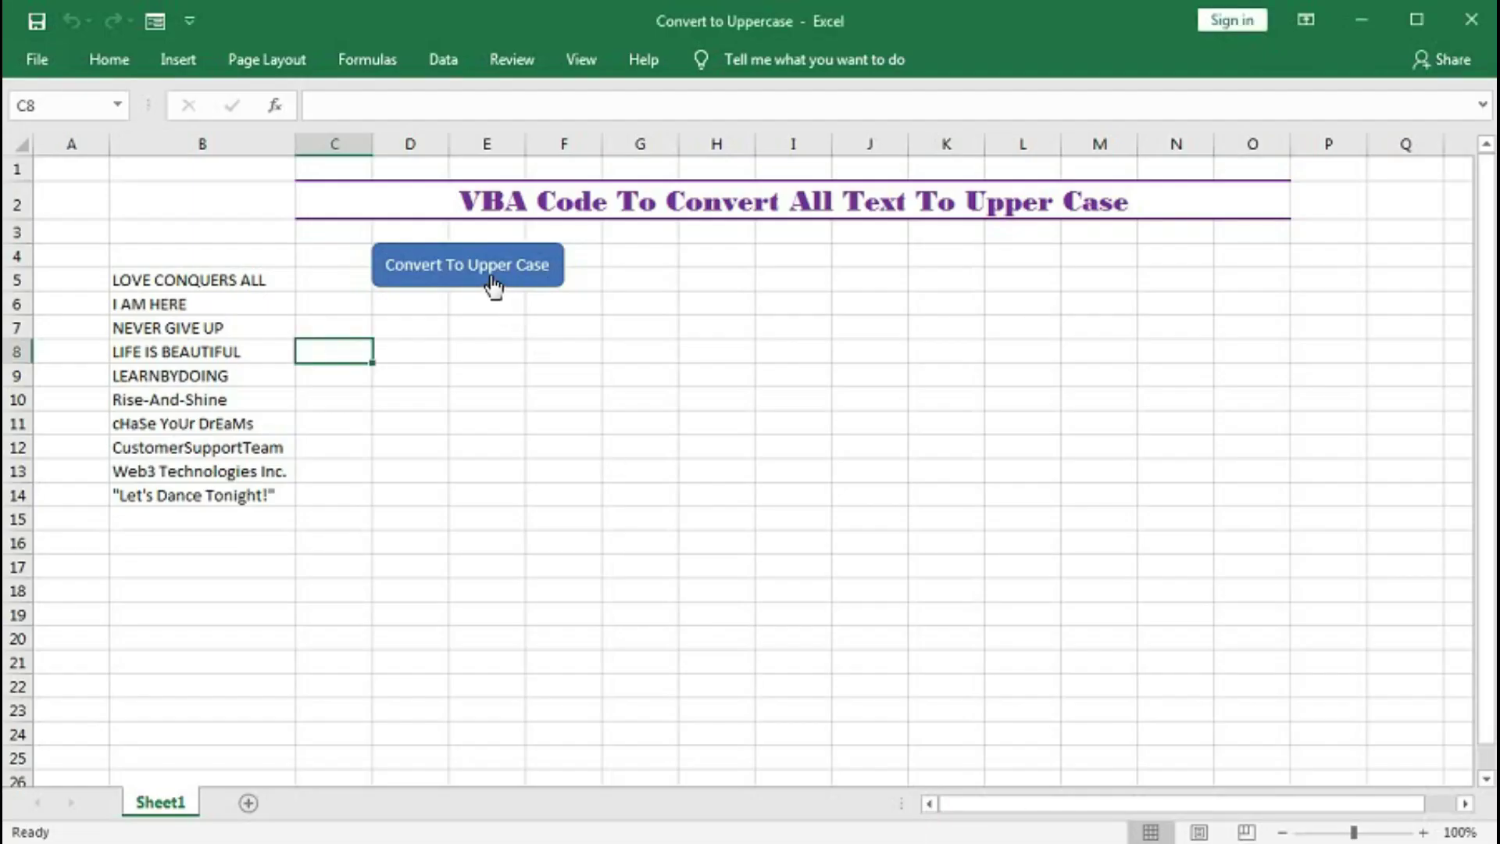
pyautogui.rightClick(493, 282)
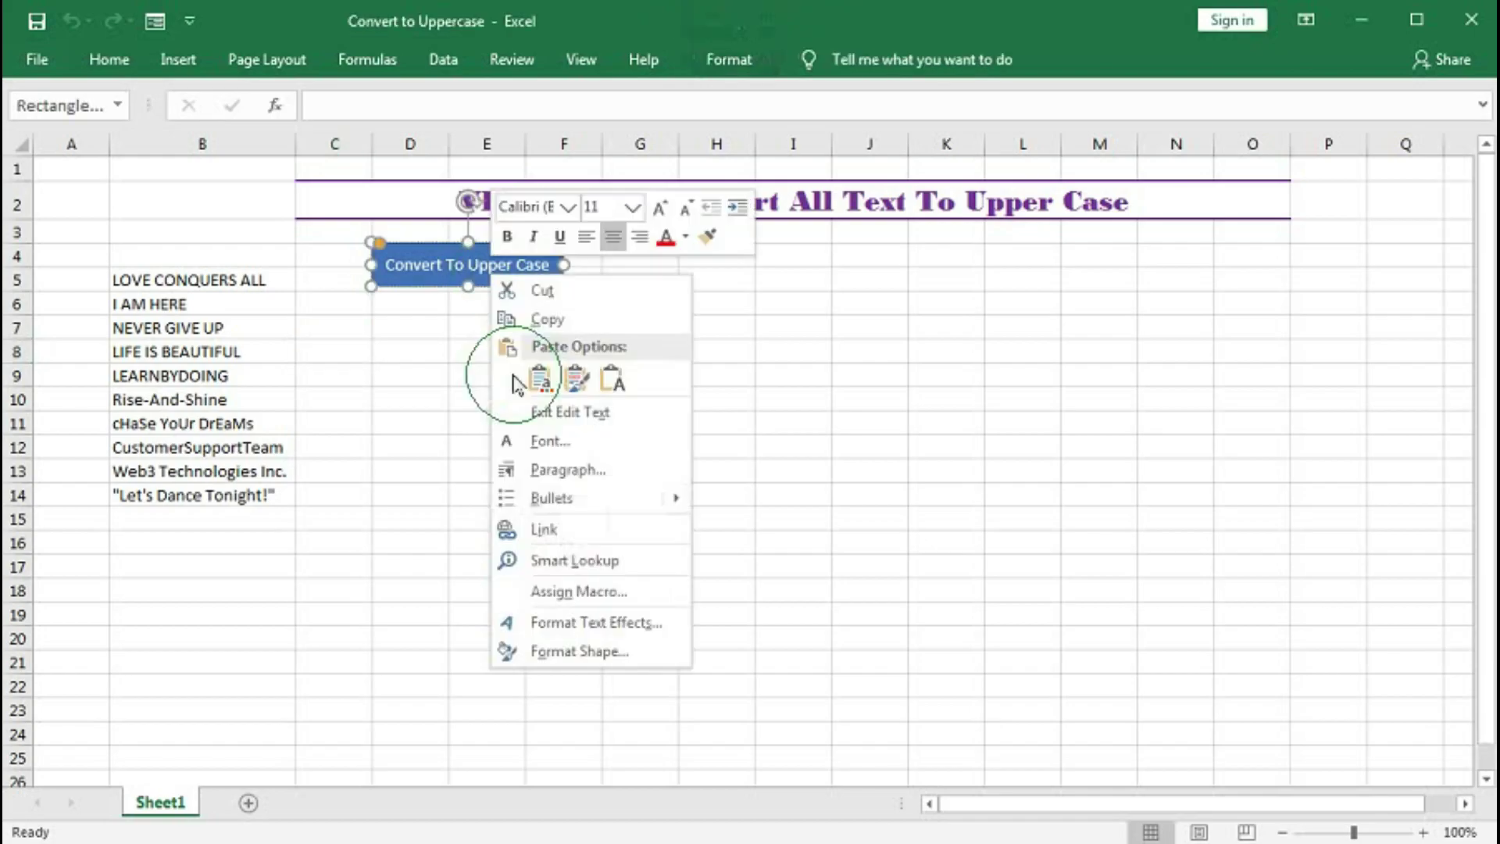
pyautogui.click(582, 595)
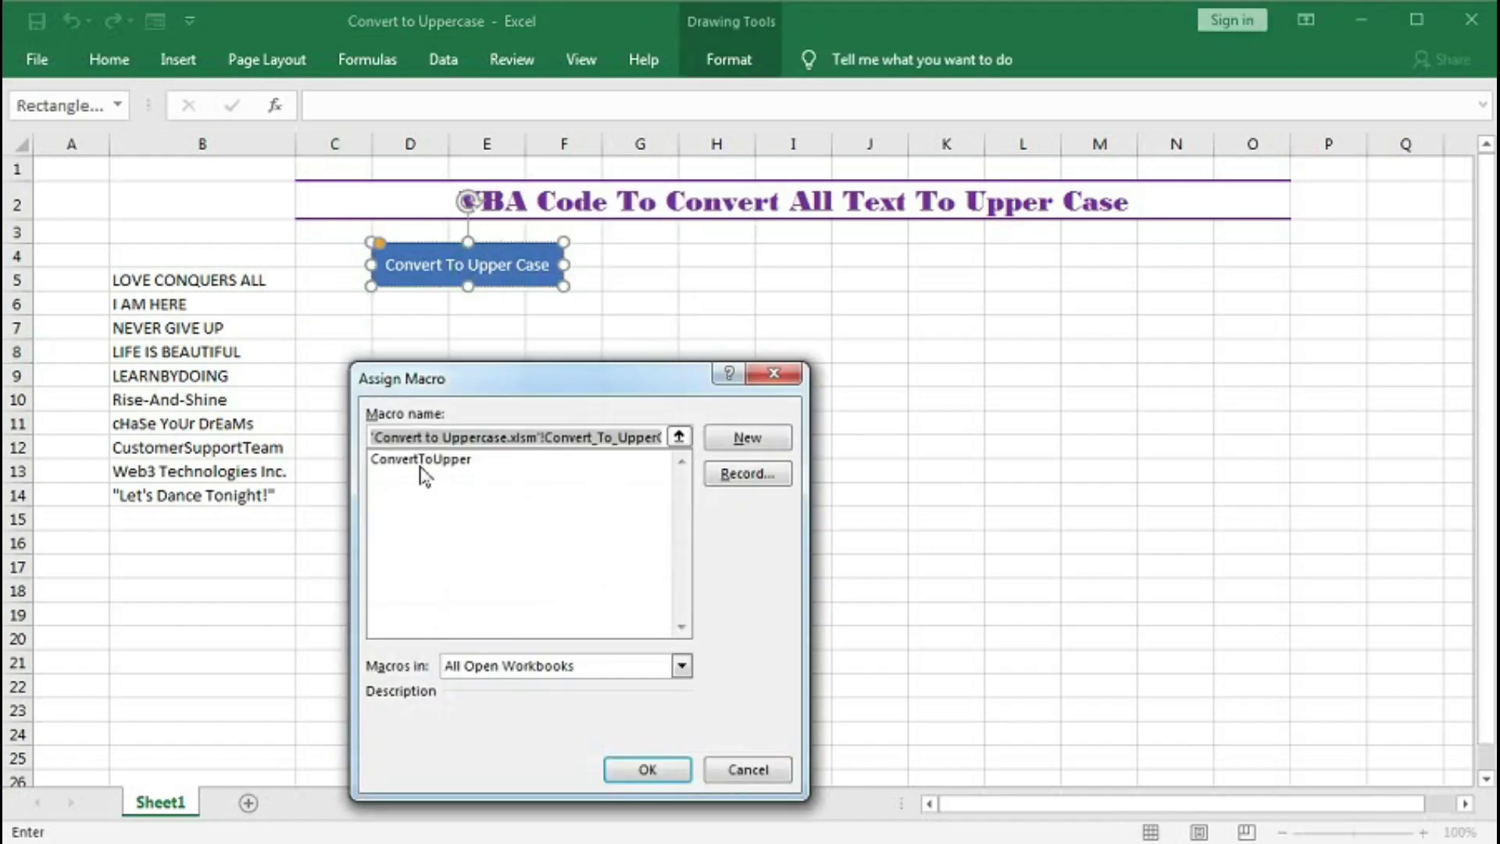
pyautogui.click(421, 459)
pyautogui.click(647, 769)
pyautogui.click(557, 498)
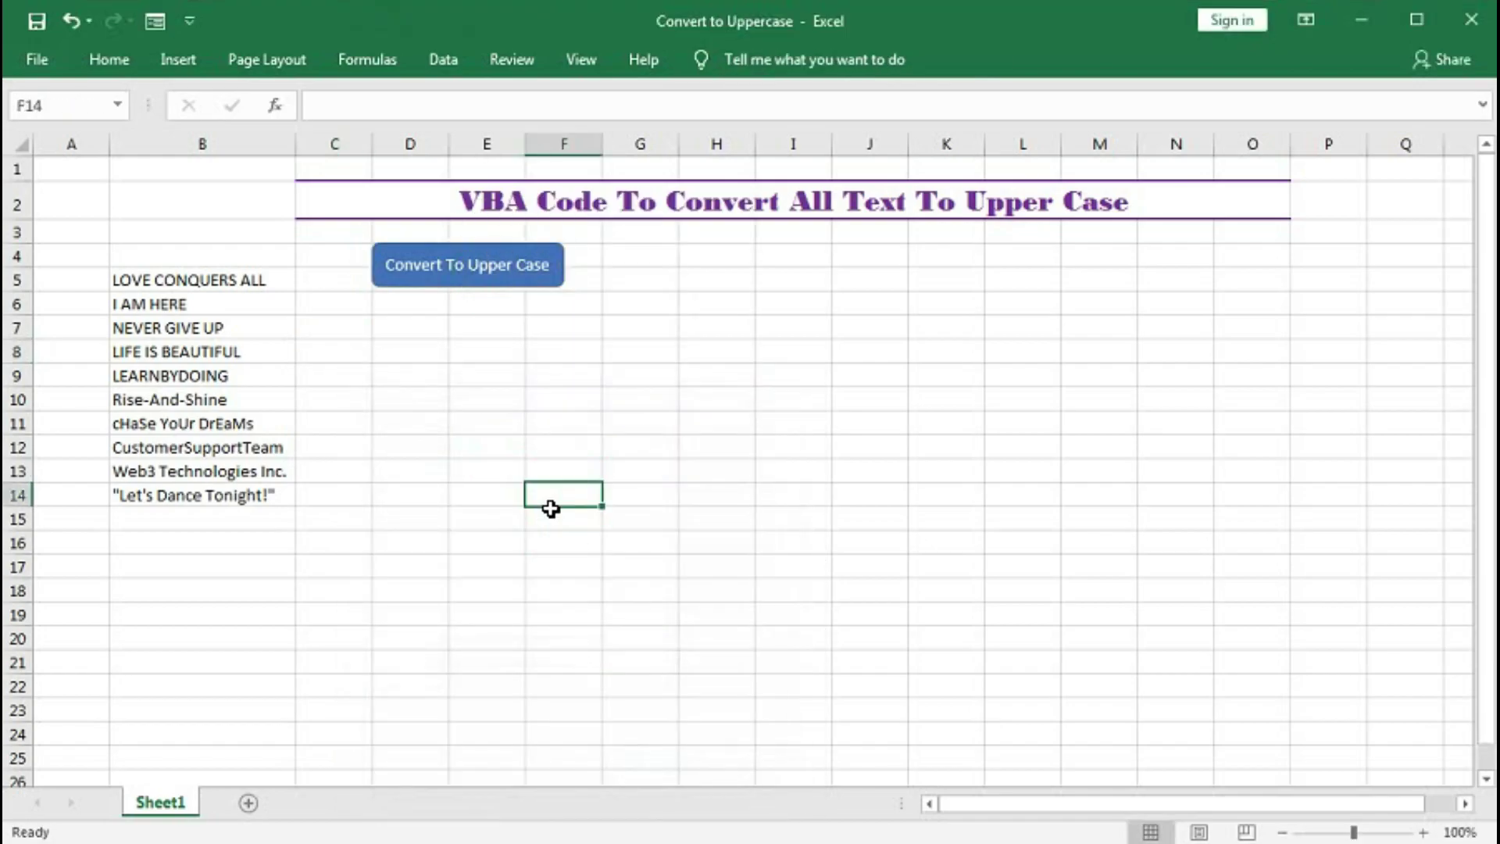
# Step: Select the phrases in B10:B14 and run the Convert To Upper Case button on them
pyautogui.moveTo(193, 401); pyautogui.dragTo(197, 494)
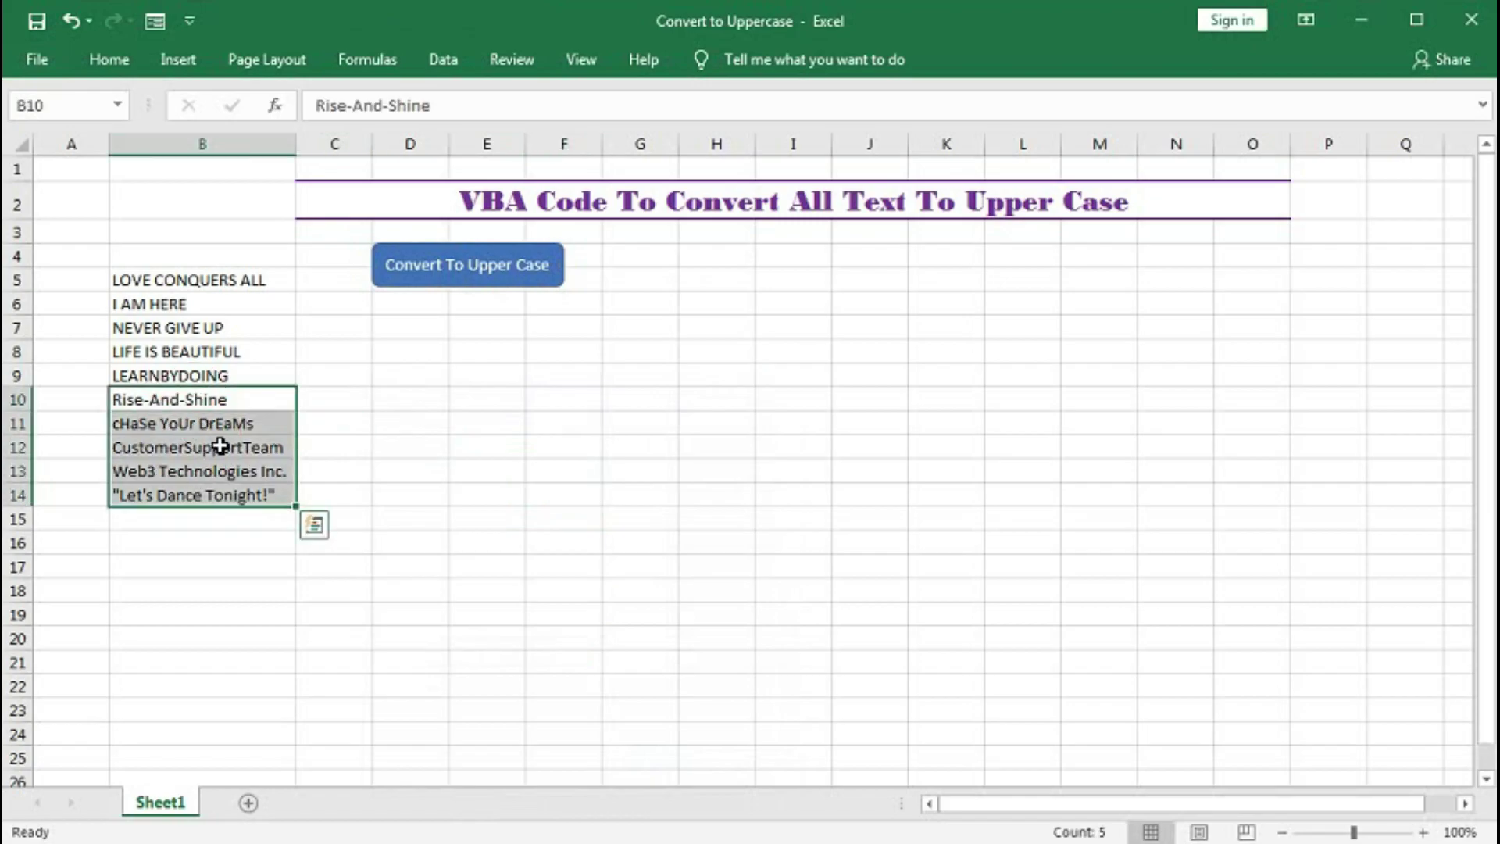
pyautogui.click(457, 269)
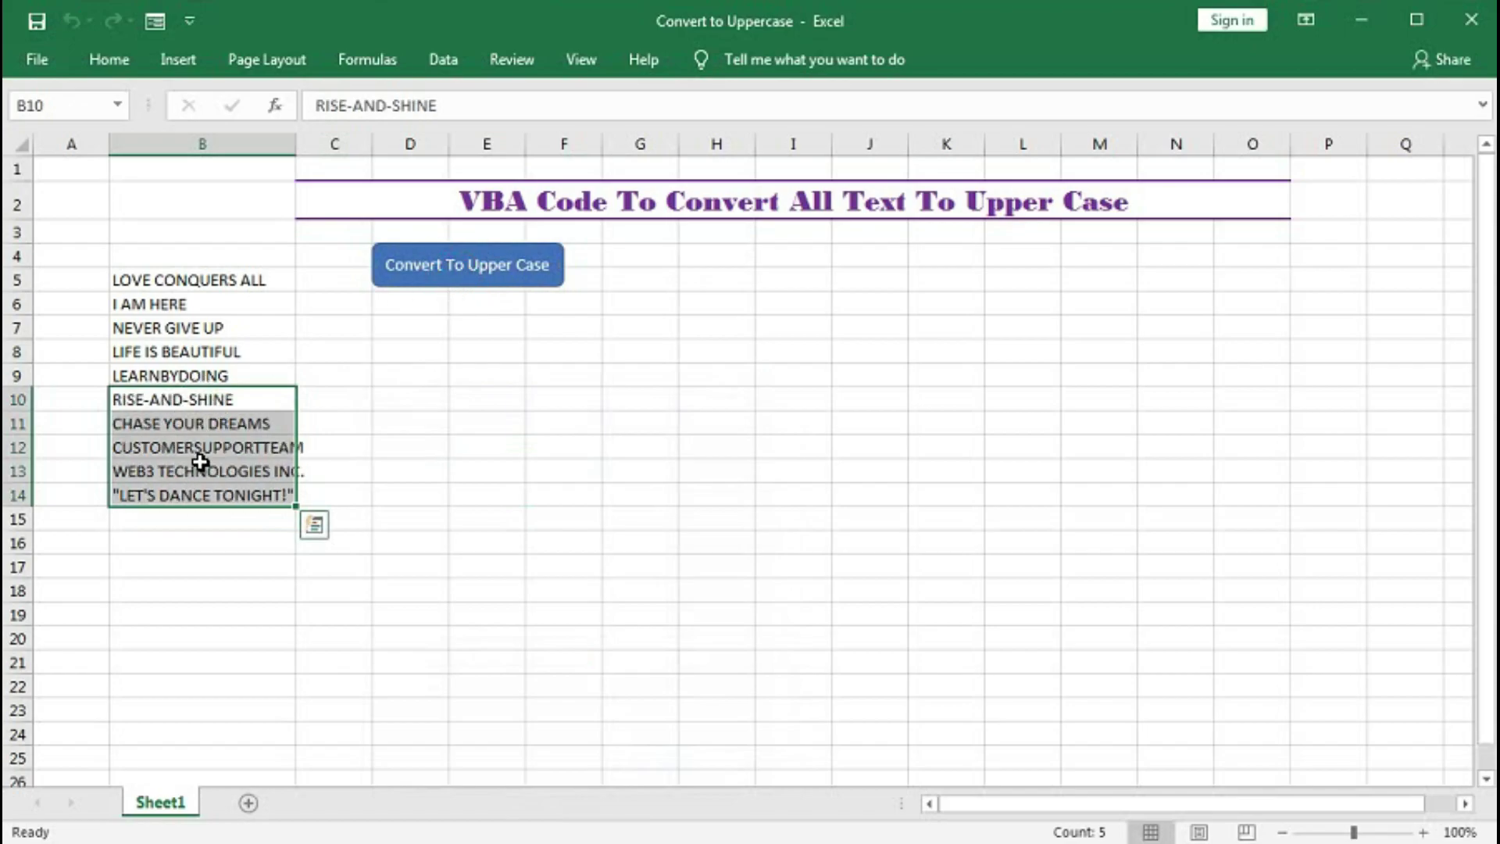
pyautogui.click(410, 448)
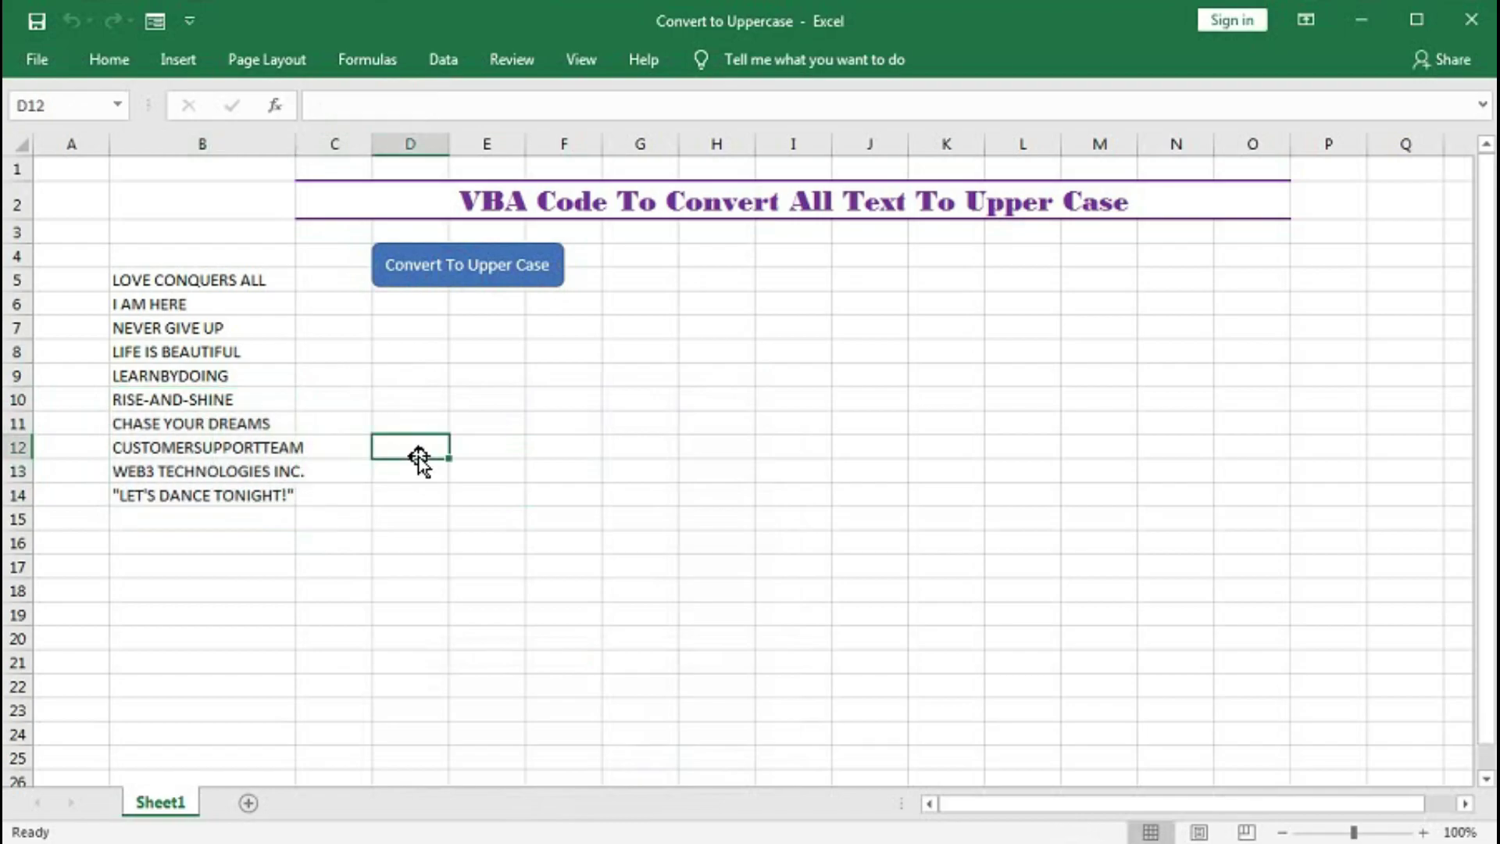